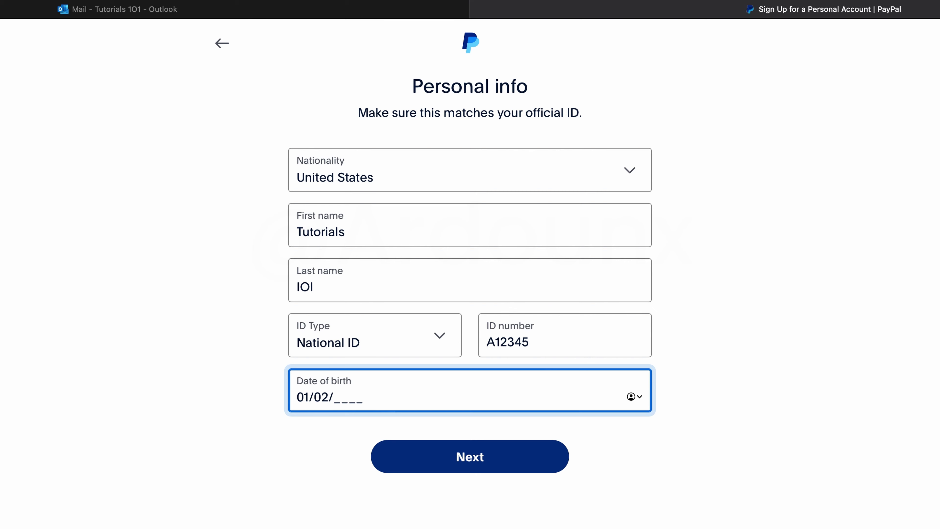
Step: Enter 2000 as the birth year to complete the date of birth
{"action": "type", "text": "2000"}
{"action": "left_click", "coordinate": [502, 430]}
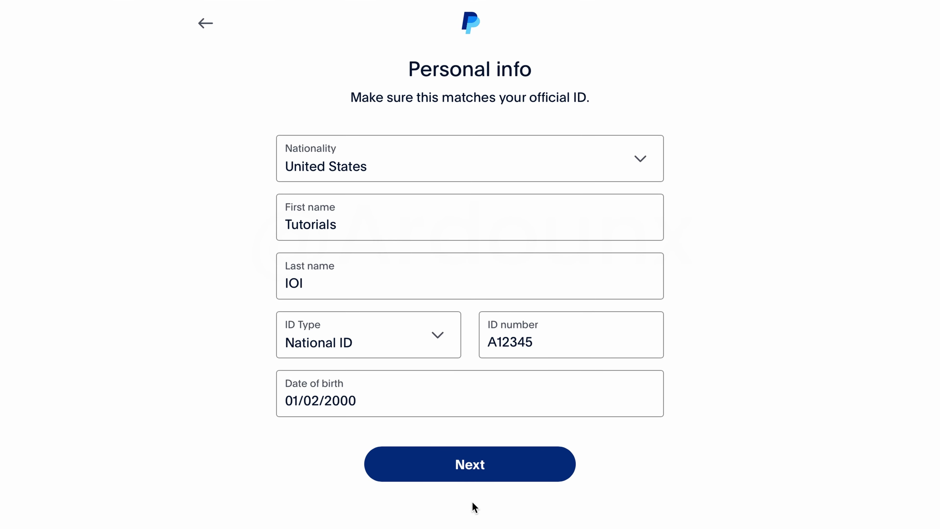
Step: Choose manual address entry and enter 'CA. Los Angeles, California 12345' as address line 1
{"action": "left_click", "coordinate": [474, 469]}
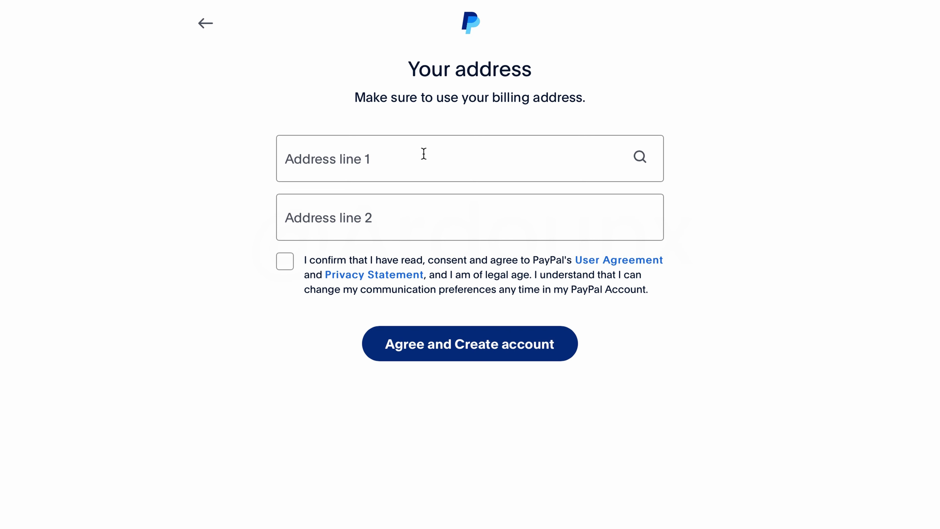
{"action": "left_click", "coordinate": [507, 156]}
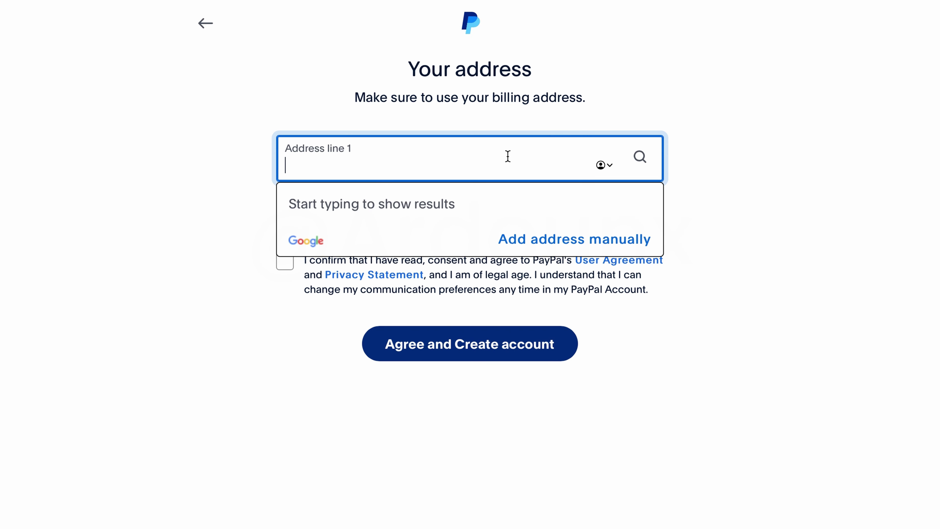
{"action": "left_click", "coordinate": [546, 240]}
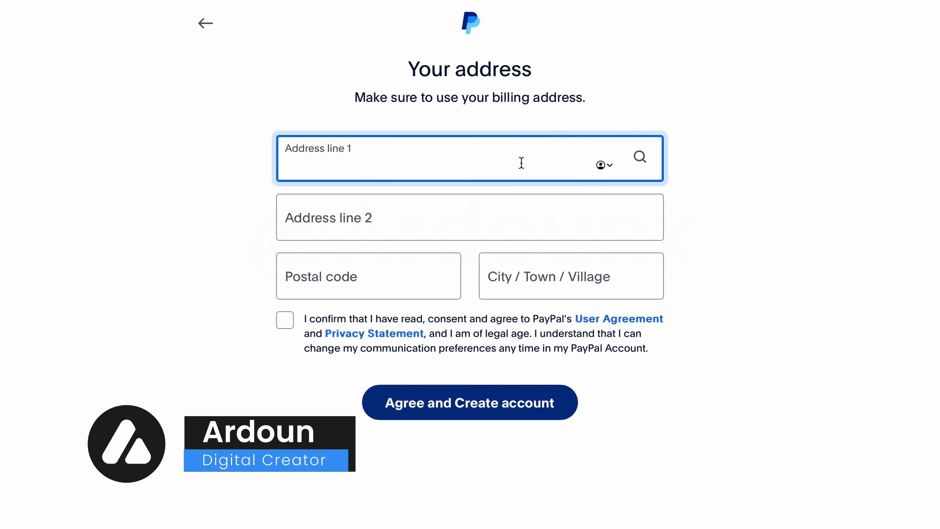
{"action": "type", "text": "CA. Los An"}
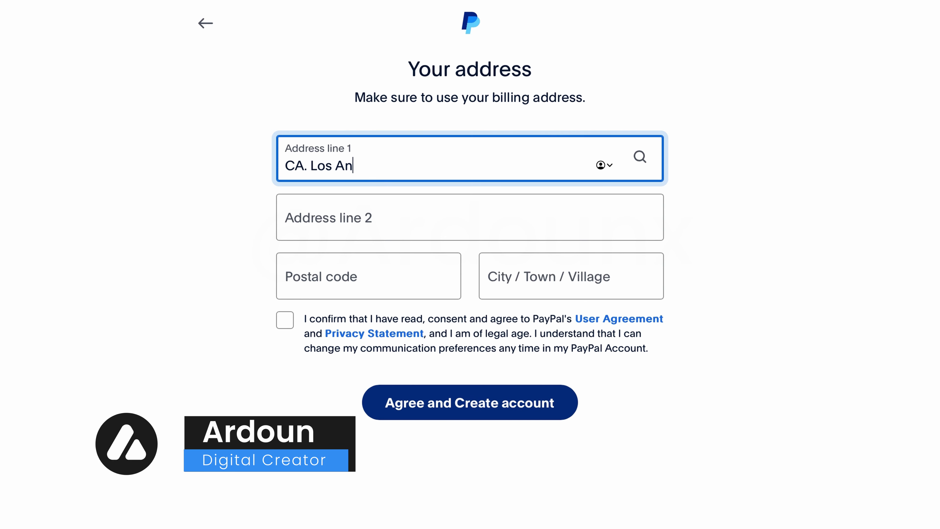
{"action": "type", "text": "geles, California "}
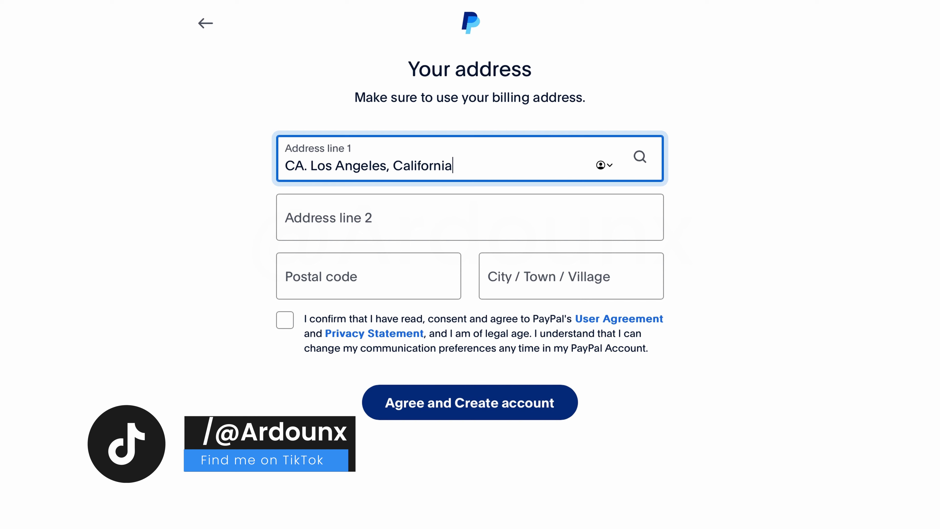
{"action": "type", "text": "12345"}
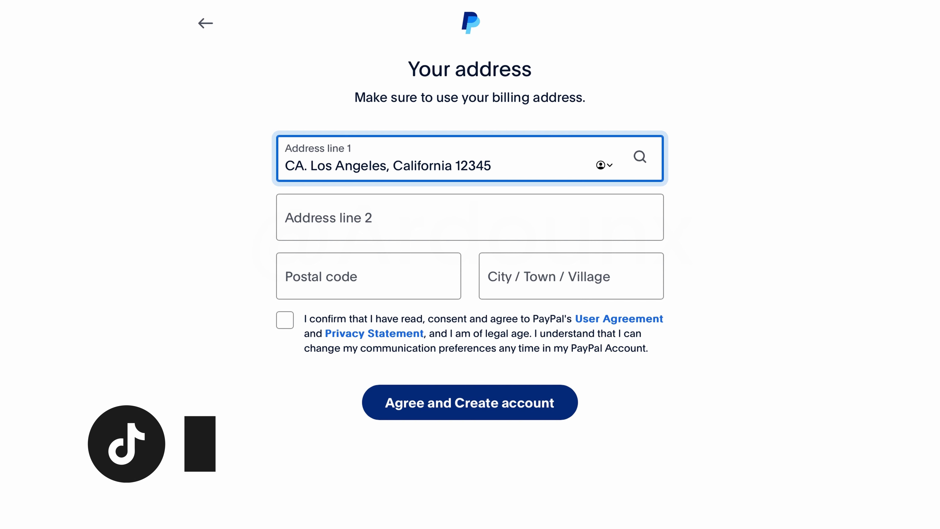
{"action": "left_click", "coordinate": [365, 223]}
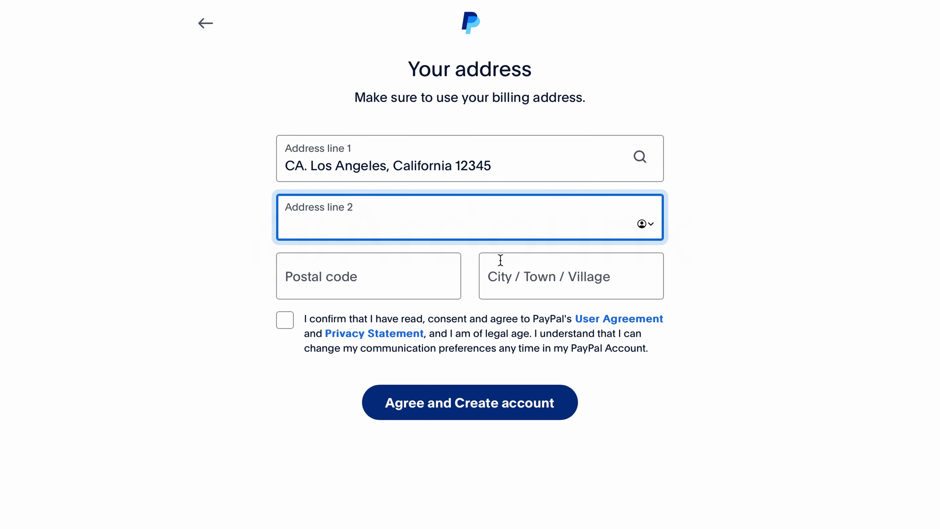
Step: Fill postal code 12345 and city Los Angeles, accept the agreement and create the account
{"action": "left_click", "coordinate": [397, 276]}
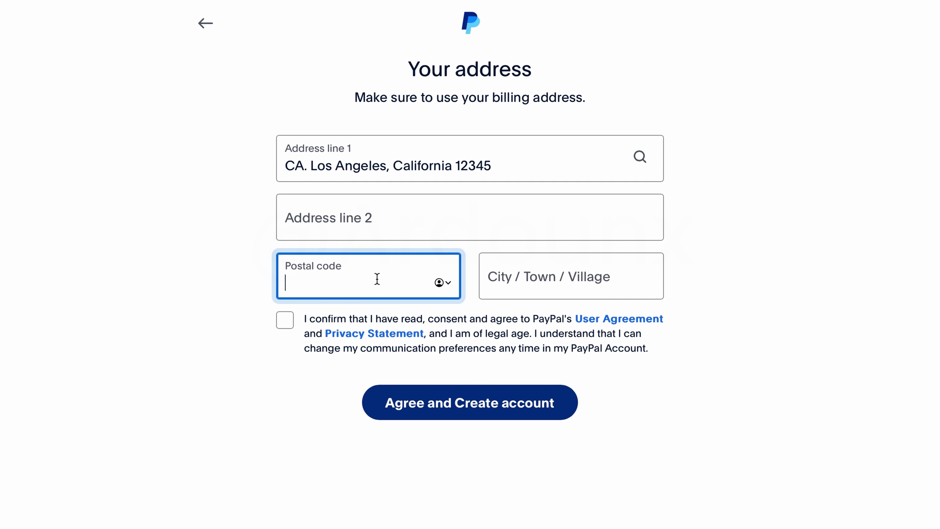
{"action": "type", "text": "12345"}
{"action": "left_click", "coordinate": [516, 285]}
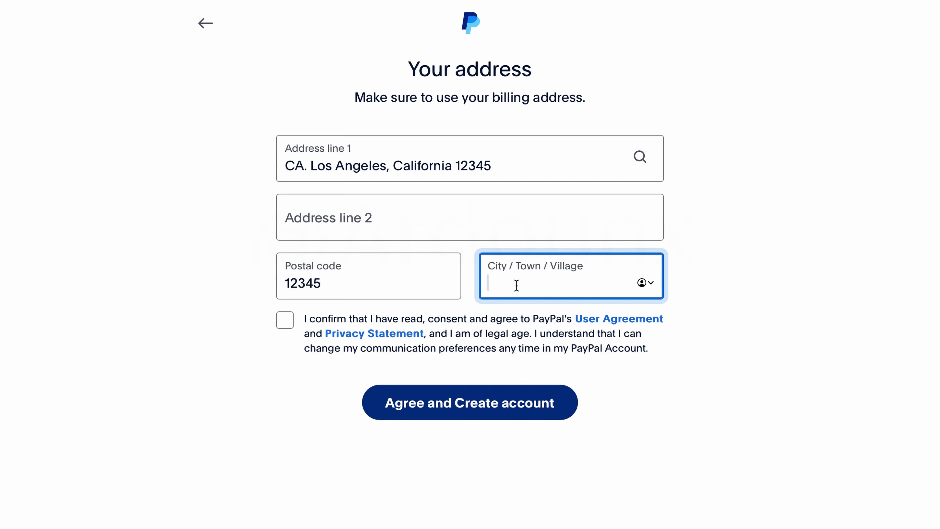
{"action": "type", "text": "Los Angeles"}
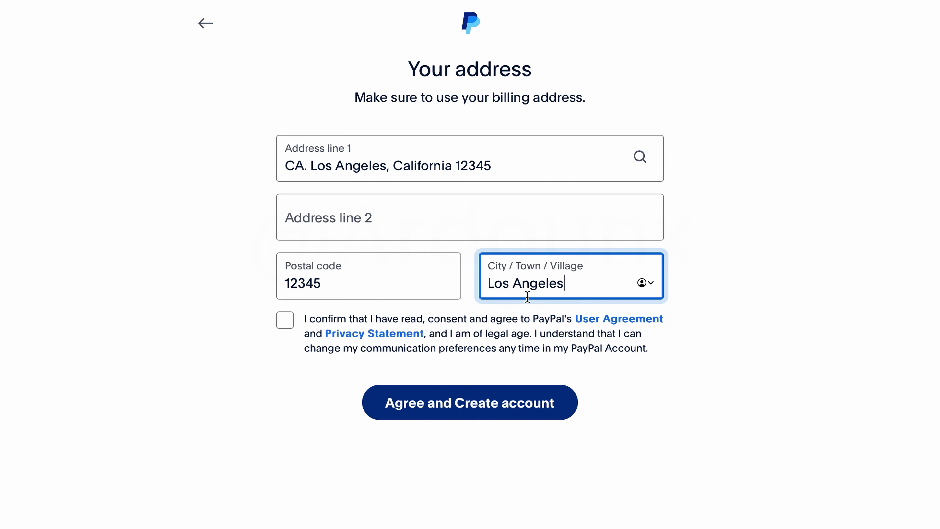
{"action": "left_click", "coordinate": [475, 313]}
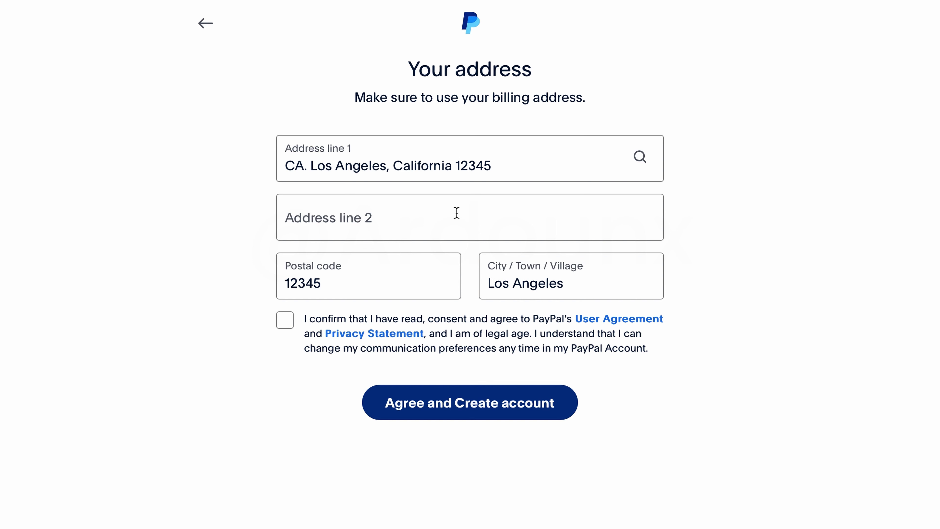
{"action": "left_click", "coordinate": [286, 322]}
{"action": "left_click", "coordinate": [467, 405]}
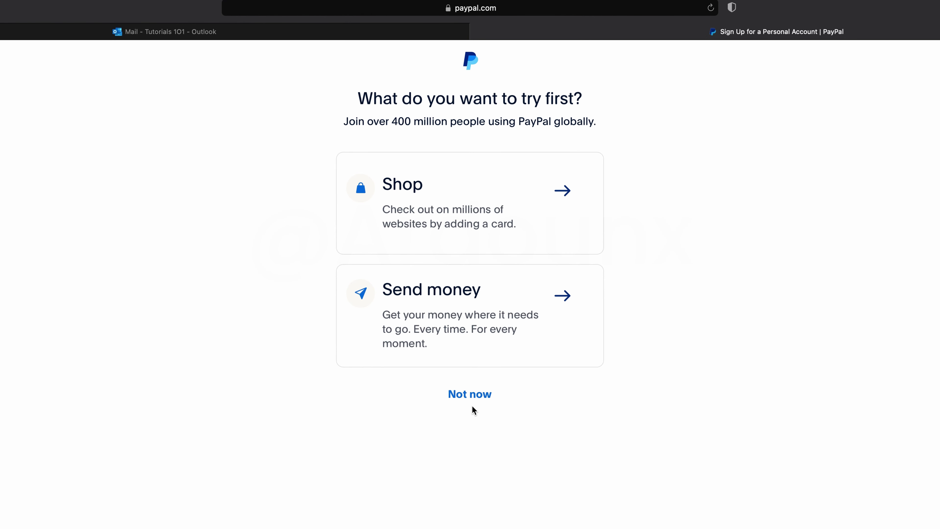
Step: Skip the what-to-try-first prompt, pick Visa as card type and enter expiry 05/20
{"action": "left_click", "coordinate": [467, 396]}
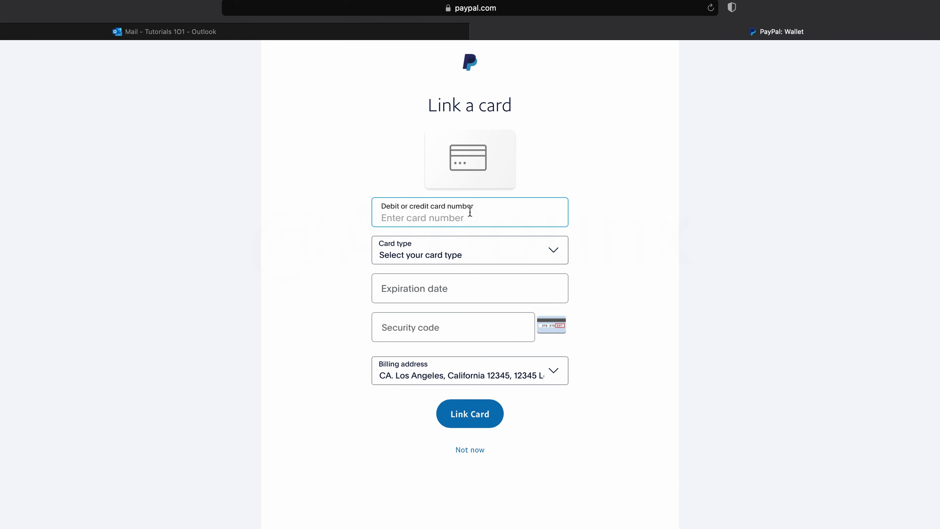
{"action": "left_click", "coordinate": [482, 255]}
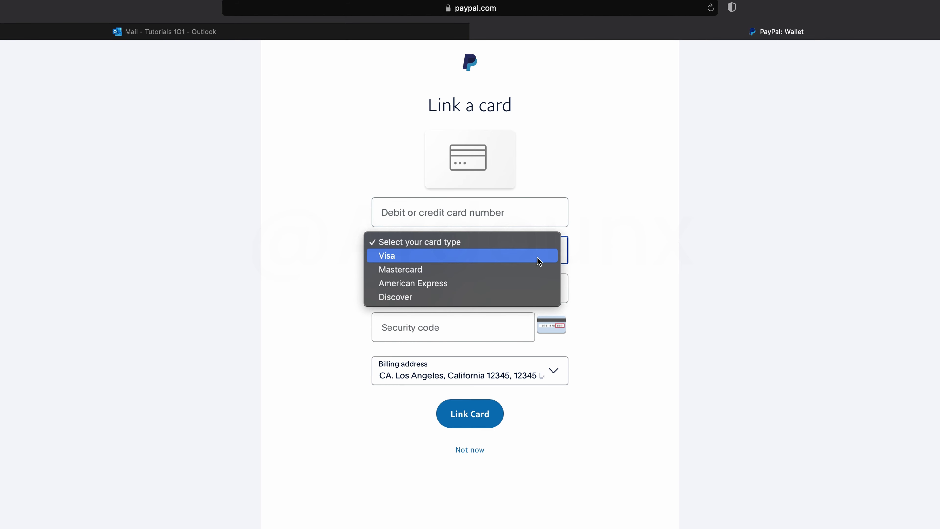
{"action": "left_click", "coordinate": [524, 255]}
{"action": "left_click", "coordinate": [444, 284]}
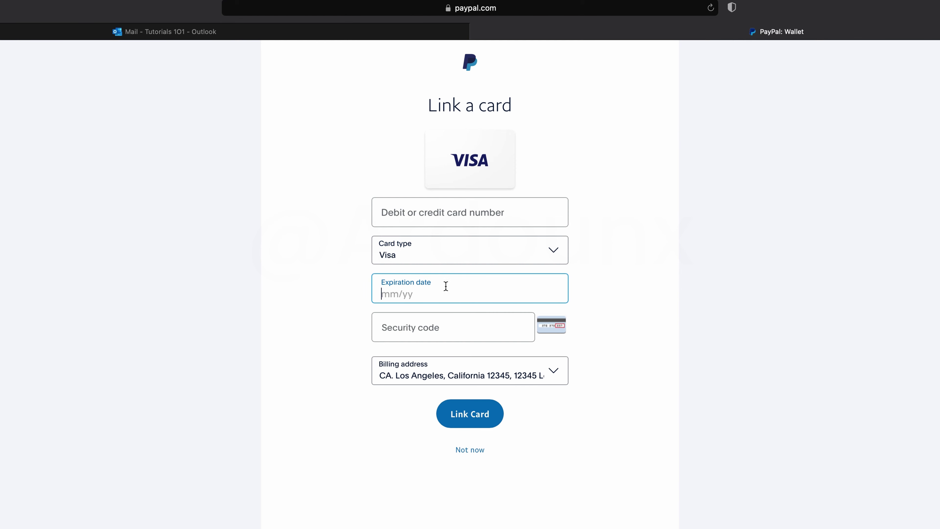
{"action": "type", "text": "05/2030"}
Step: Enter the card's security code, then skip linking the card to reach the Summary
{"action": "left_click", "coordinate": [451, 335]}
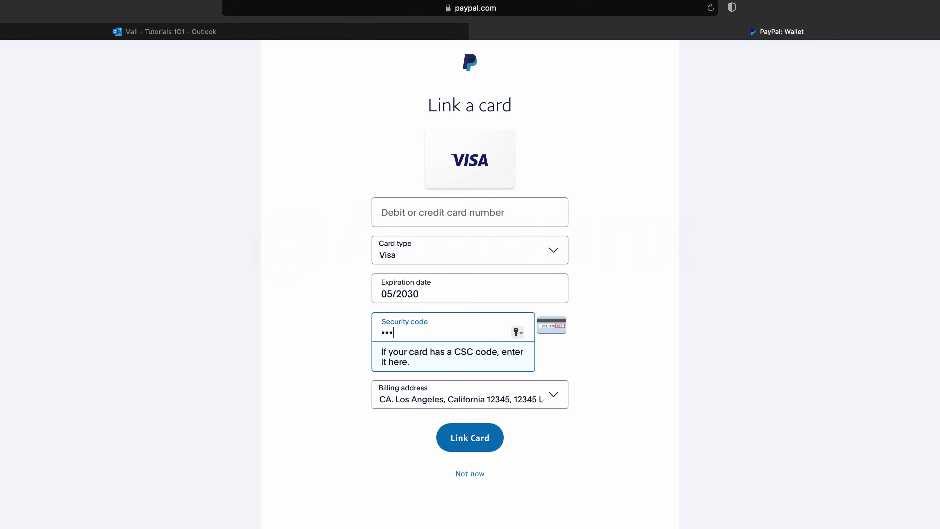
{"action": "left_click", "coordinate": [542, 354]}
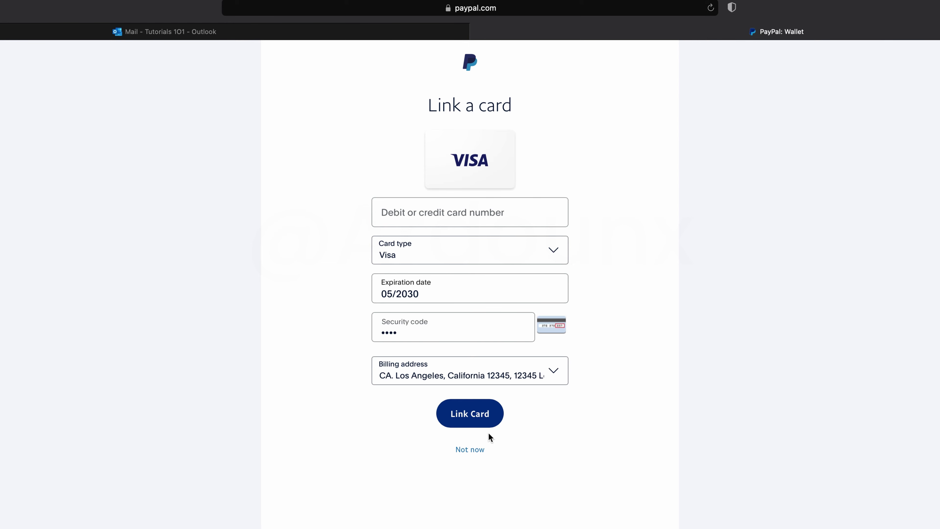
{"action": "left_click", "coordinate": [467, 450]}
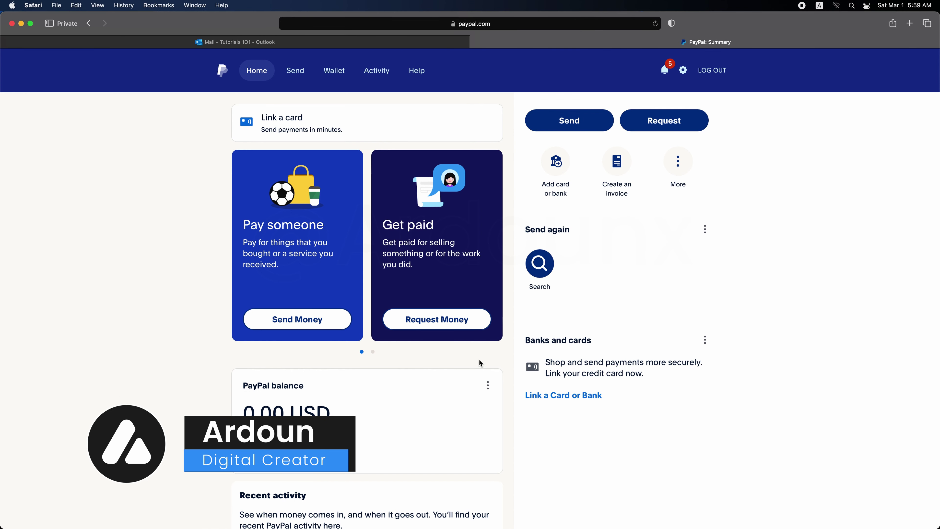
Step: From account settings, request the email confirmation code, then switch to the Outlook inbox
{"action": "mouse_move", "coordinate": [494, 347]}
{"action": "scroll", "coordinate": [483, 439], "scroll_direction": "down", "scroll_amount": 4}
{"action": "scroll", "coordinate": [483, 439], "scroll_direction": "up", "scroll_amount": 4}
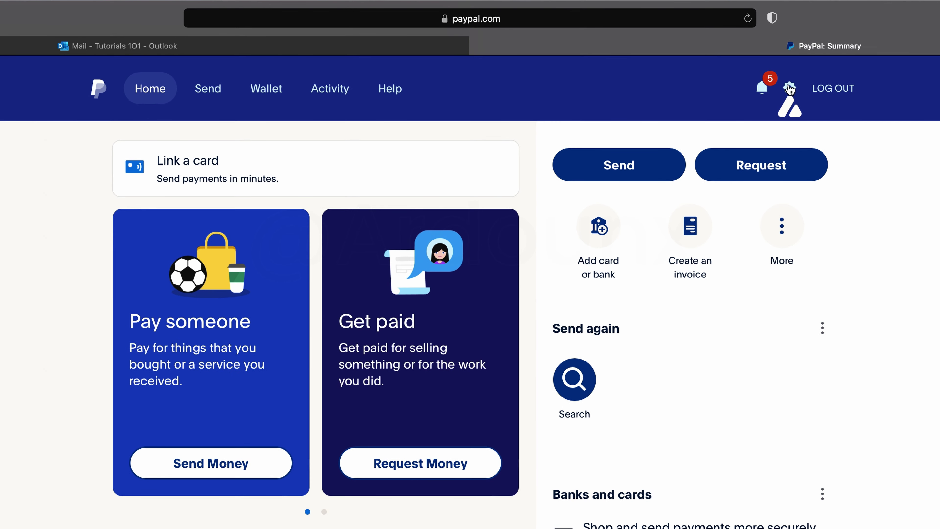
{"action": "left_click", "coordinate": [789, 89]}
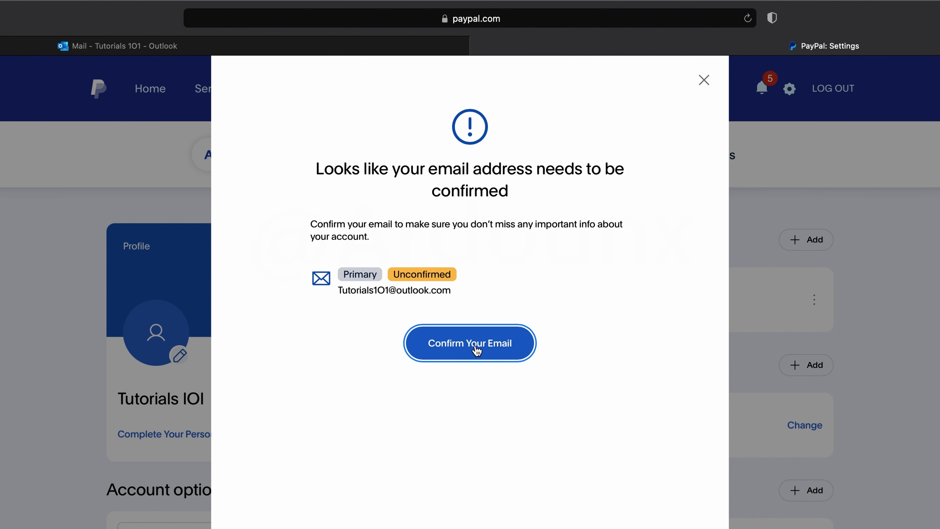
{"action": "left_click", "coordinate": [477, 351]}
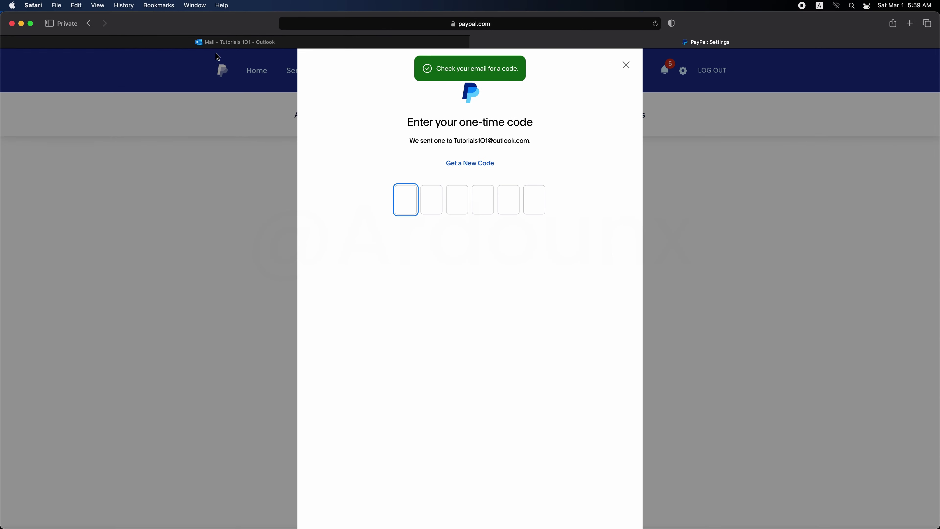
{"action": "left_click", "coordinate": [169, 43]}
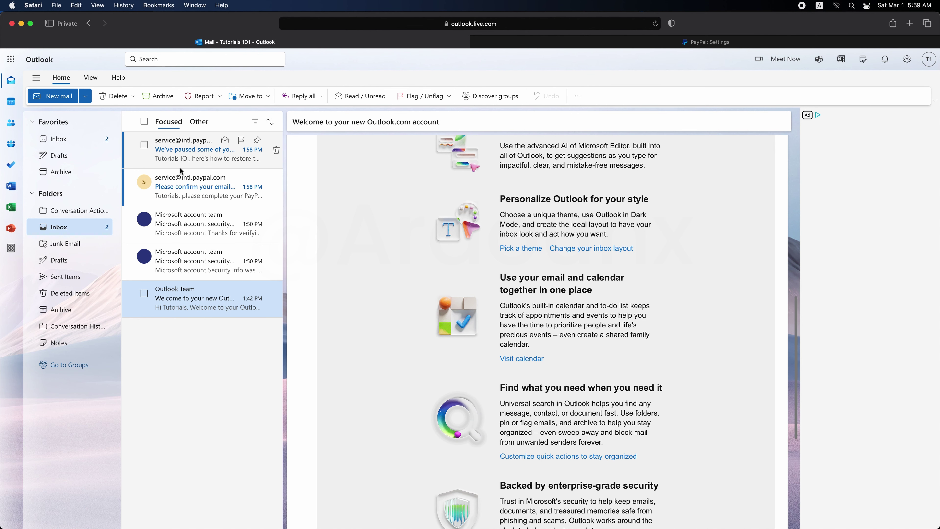
Step: Open PayPal's 'Please confirm your email' message and follow its Confirm My Email Address link
{"action": "left_click", "coordinate": [181, 185]}
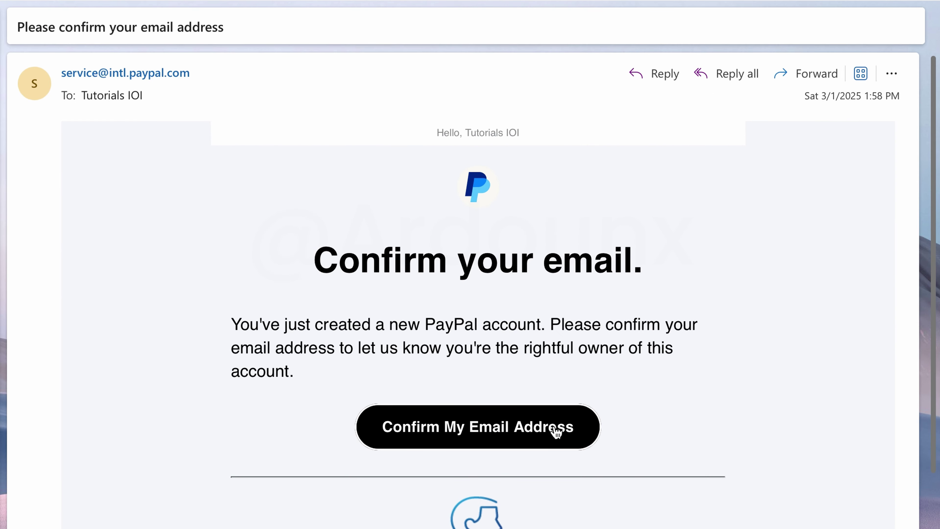
{"action": "scroll", "coordinate": [536, 431], "scroll_direction": "down", "scroll_amount": 1}
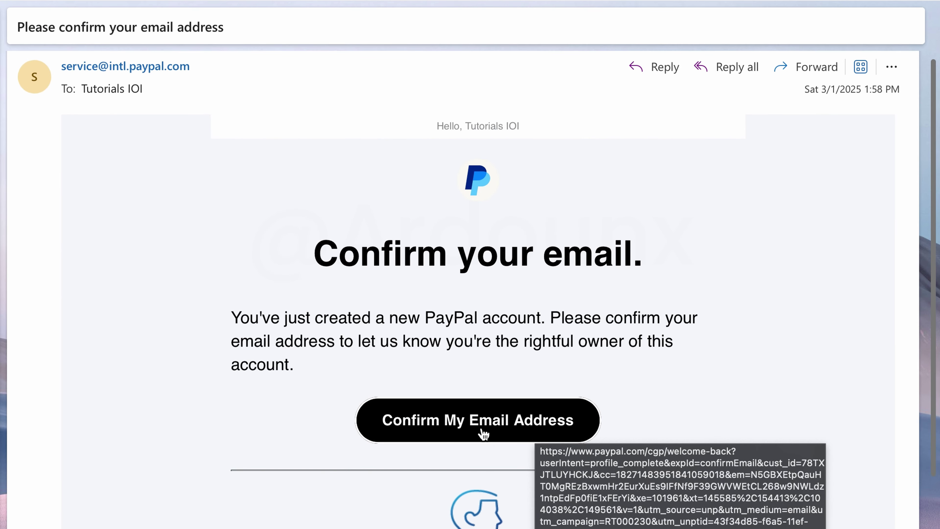
{"action": "left_click", "coordinate": [505, 430]}
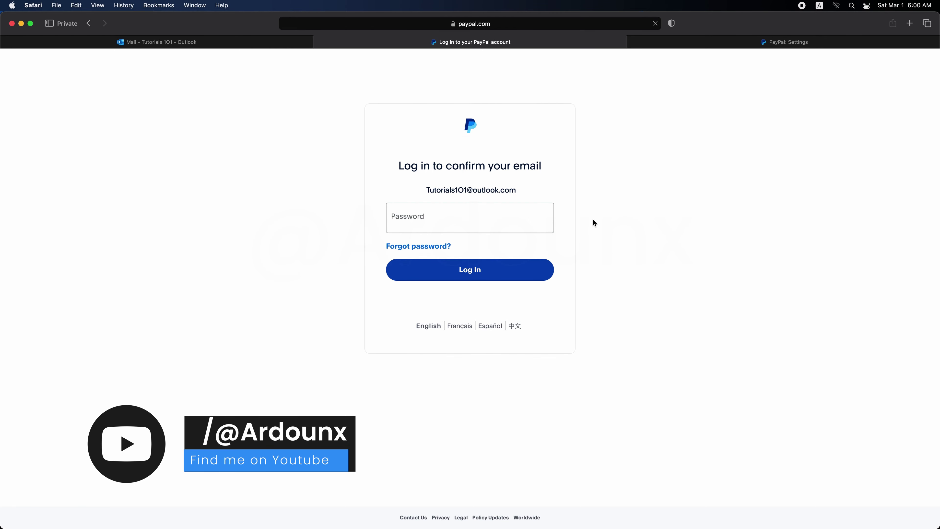
Step: Log in with the account password to confirm the email, then open the Account settings page
{"action": "type", "text": "••••••"}
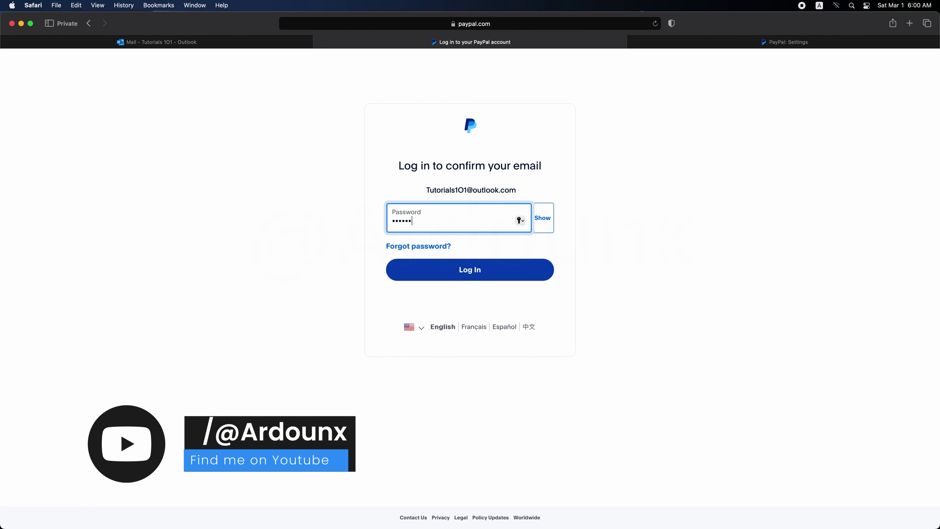
{"action": "type", "text": "••••••••"}
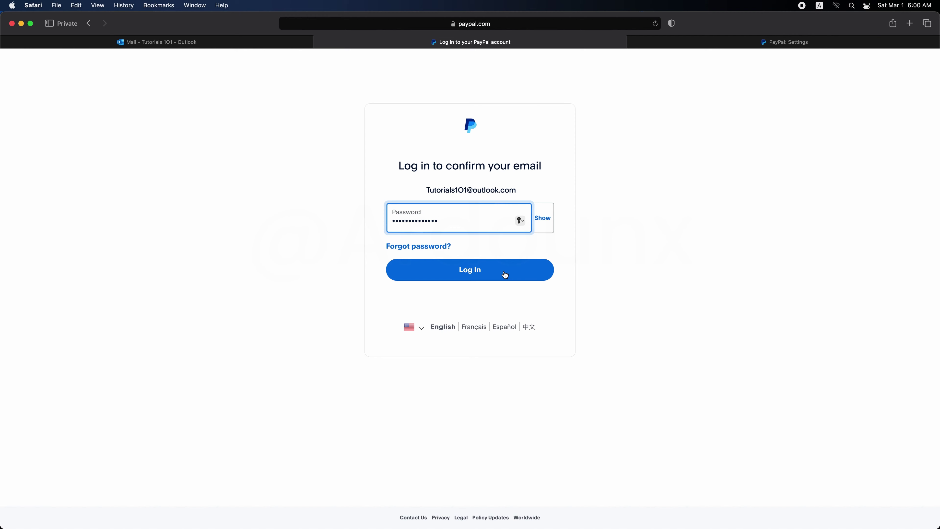
{"action": "left_click", "coordinate": [505, 275]}
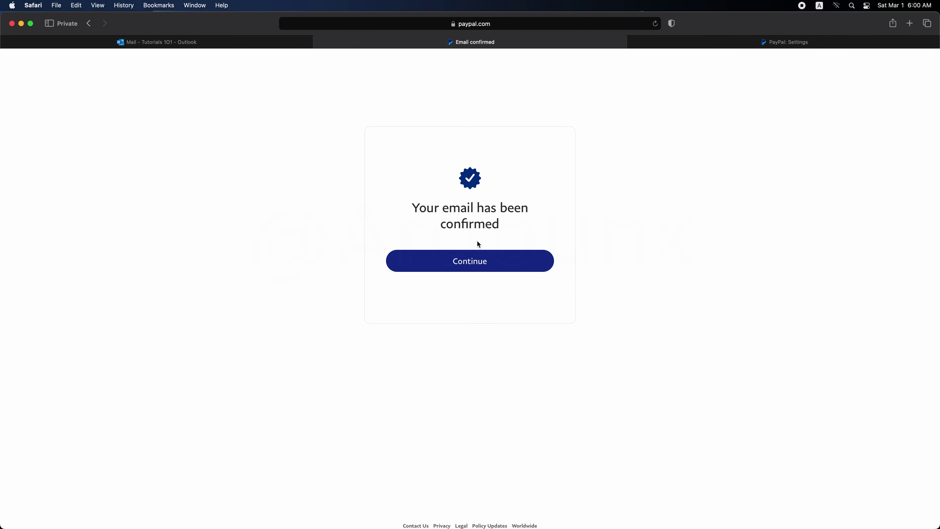
{"action": "left_click", "coordinate": [480, 263]}
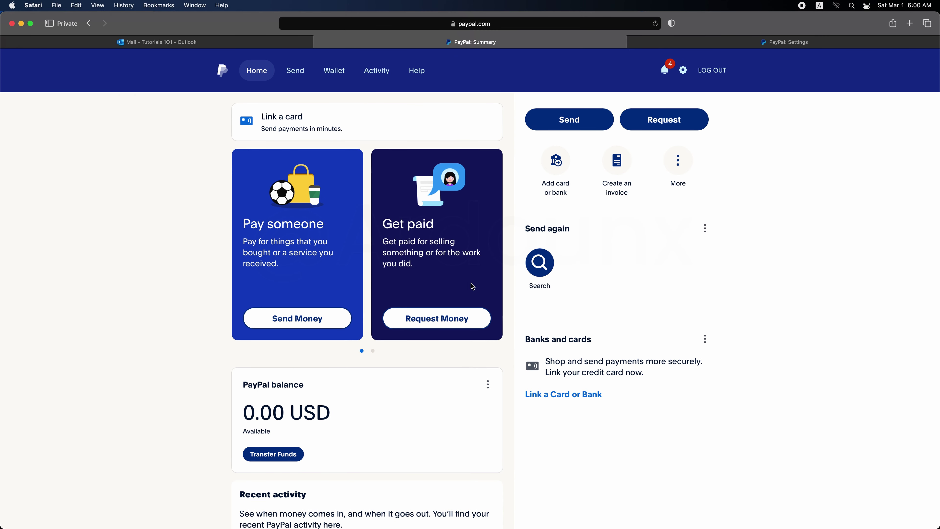
{"action": "left_click", "coordinate": [683, 70]}
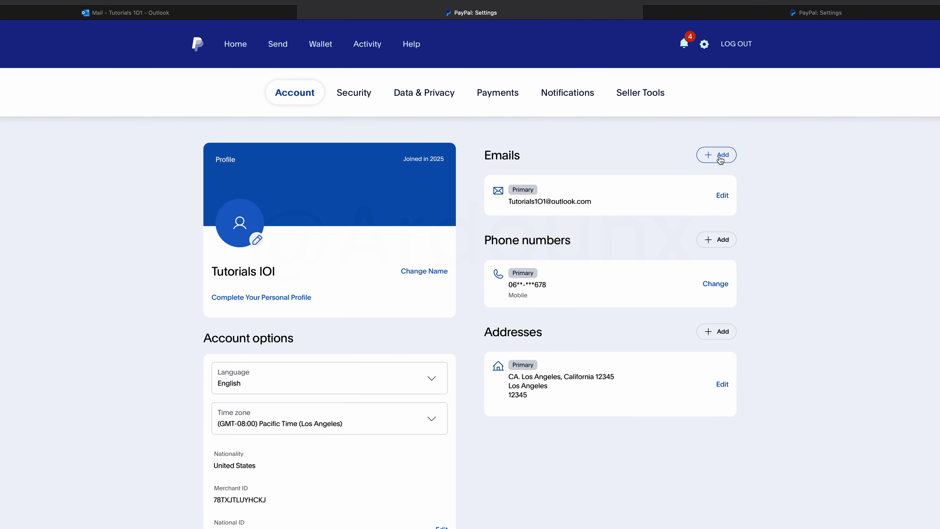
{"action": "double_click", "coordinate": [520, 156]}
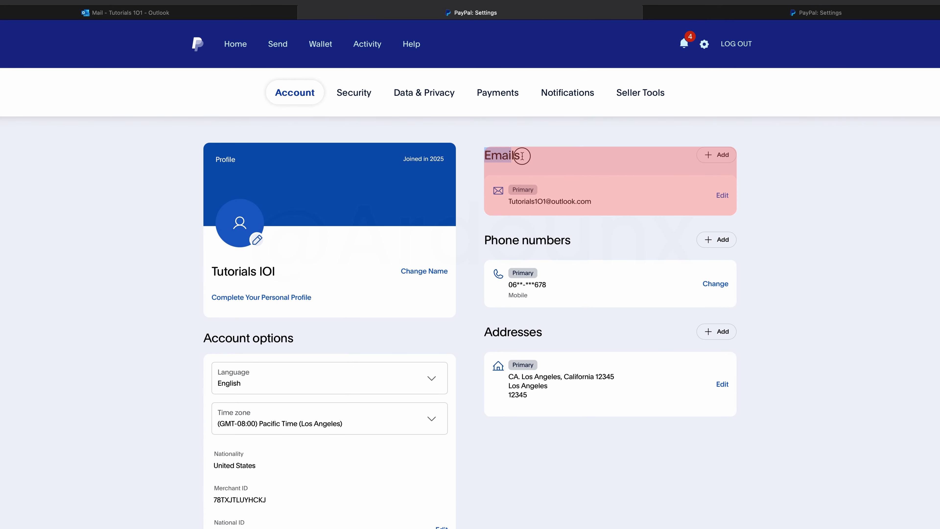
{"action": "left_click", "coordinate": [723, 155]}
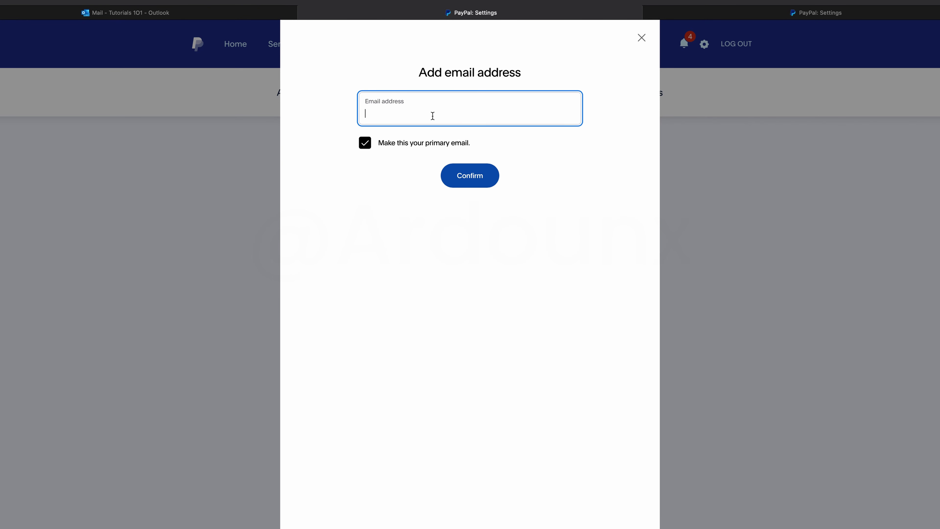
{"action": "type", "text": "your seconds email here"}
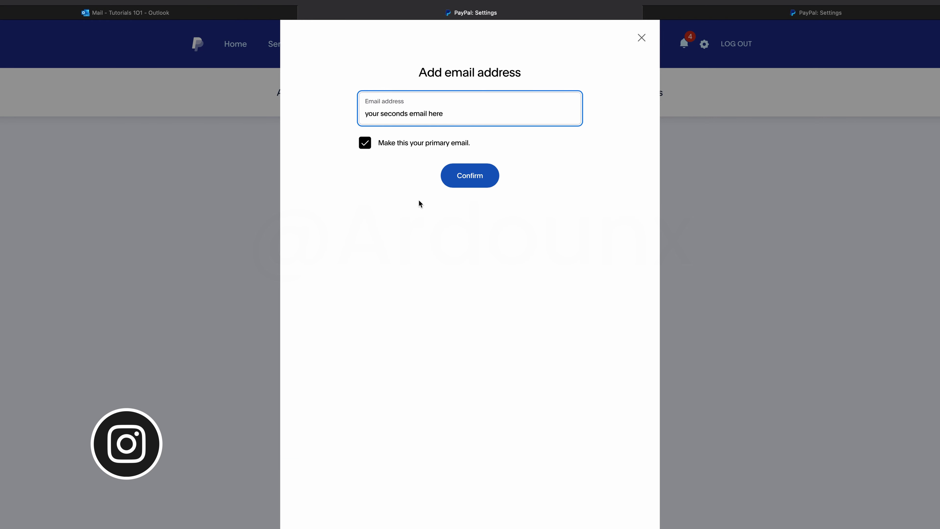
{"action": "left_click", "coordinate": [381, 147]}
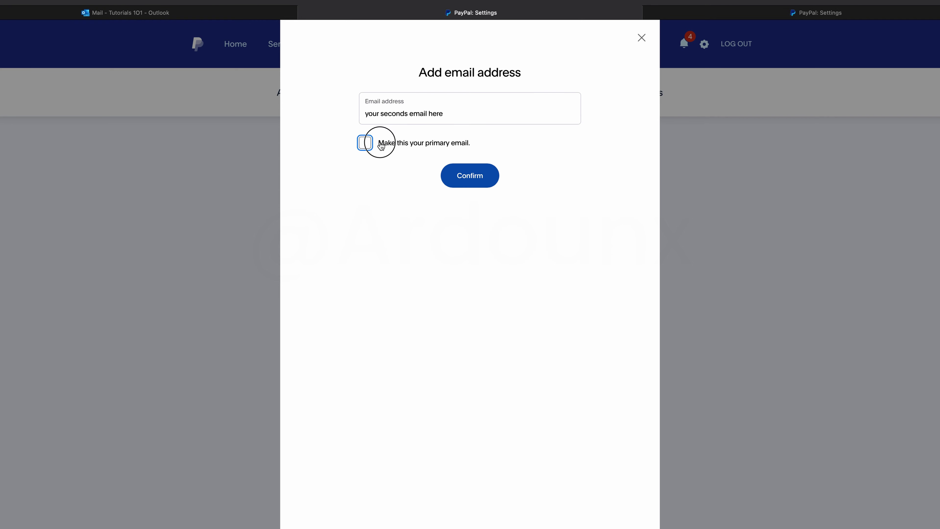
{"action": "left_click", "coordinate": [381, 146]}
{"action": "left_click", "coordinate": [641, 37]}
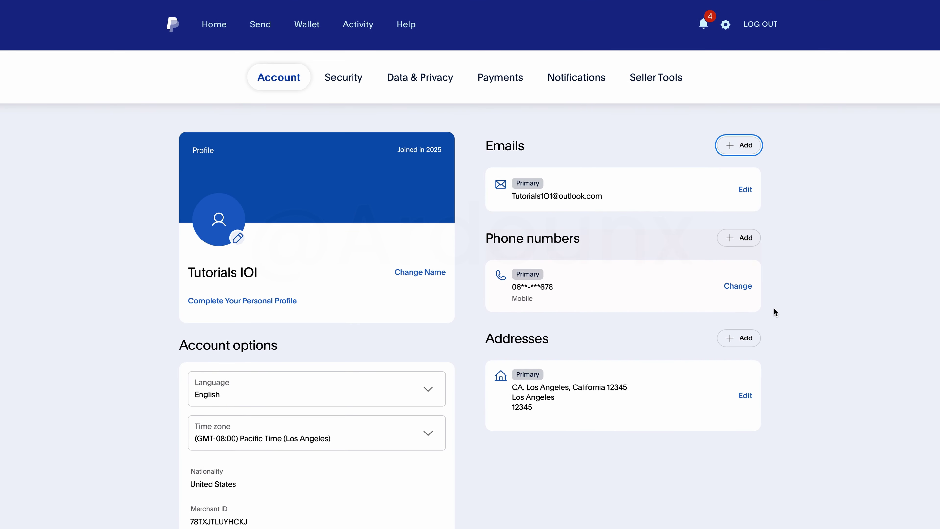
{"action": "left_click", "coordinate": [742, 239]}
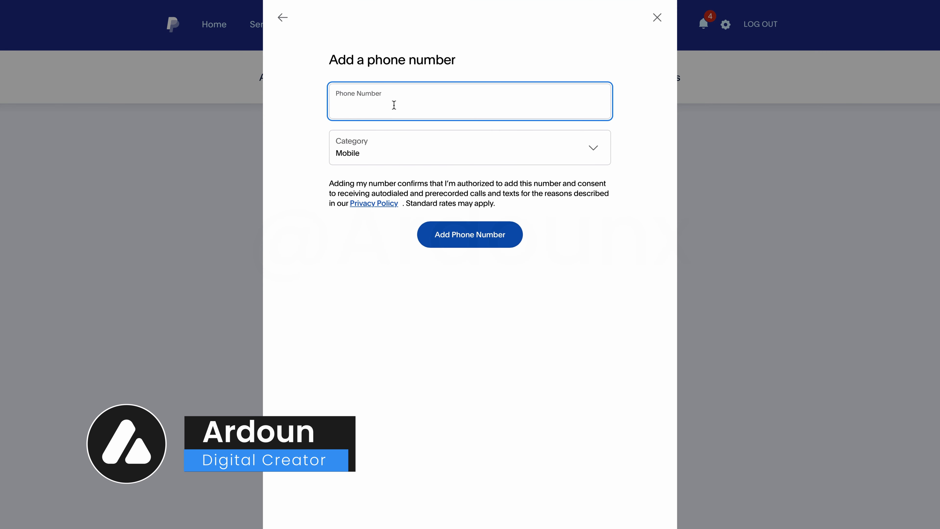
{"action": "double_click", "coordinate": [384, 105]}
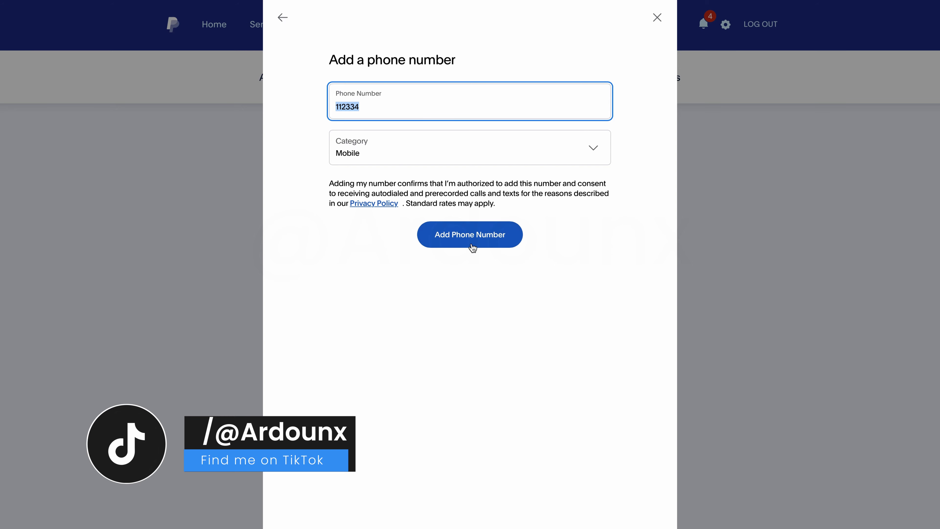
{"action": "left_click", "coordinate": [657, 17]}
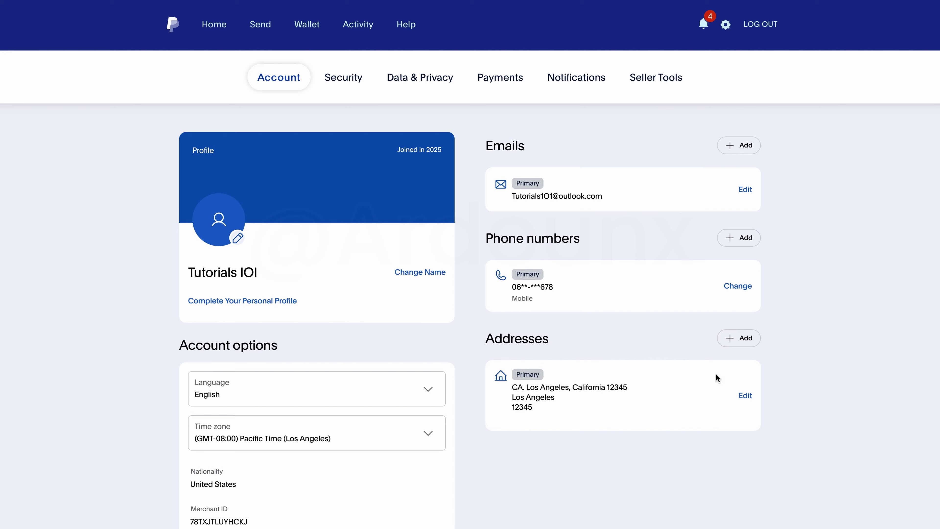
{"action": "left_click", "coordinate": [741, 344]}
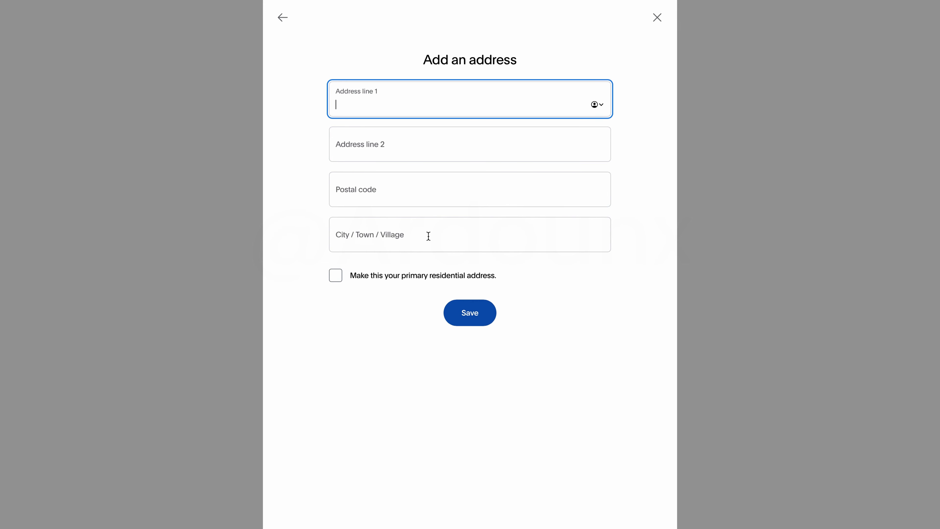
{"action": "left_click", "coordinate": [399, 231]}
{"action": "left_click", "coordinate": [373, 276]}
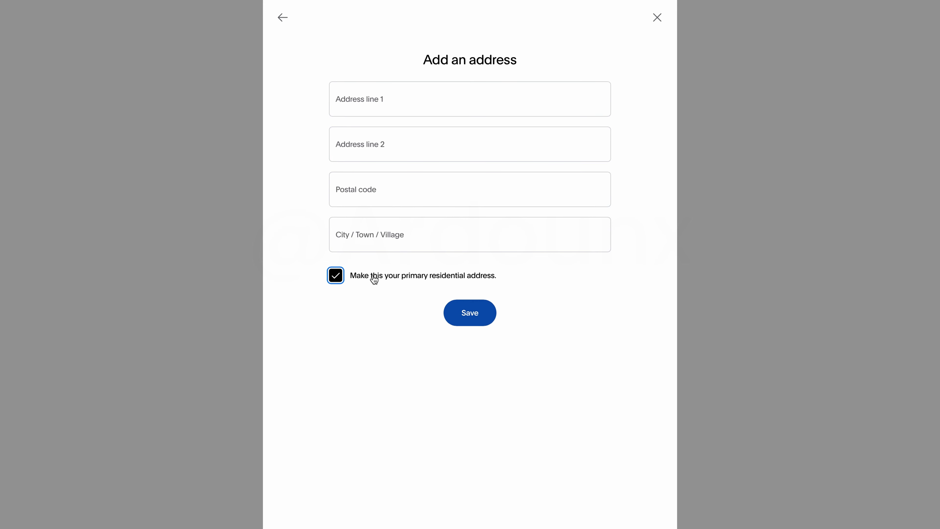
{"action": "left_click", "coordinate": [374, 279]}
{"action": "left_click", "coordinate": [660, 19]}
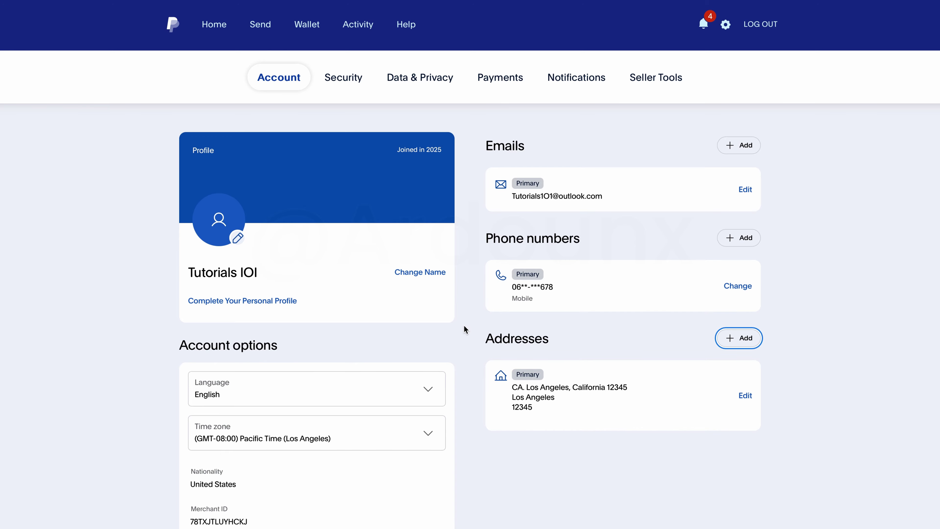
{"action": "left_click", "coordinate": [230, 302]}
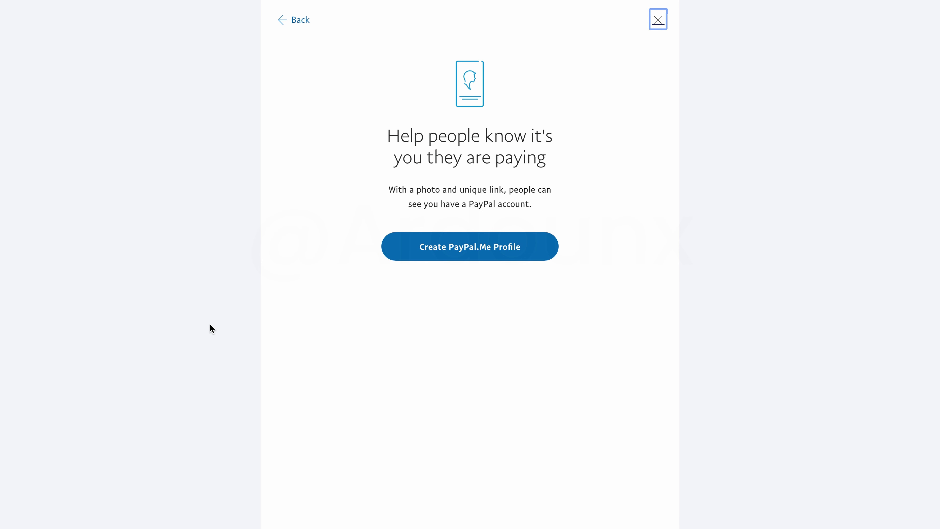
Step: Upload the Profile image as the PayPal.Me photo, adjust its zoom in the crop circle and save
{"action": "left_click", "coordinate": [456, 252]}
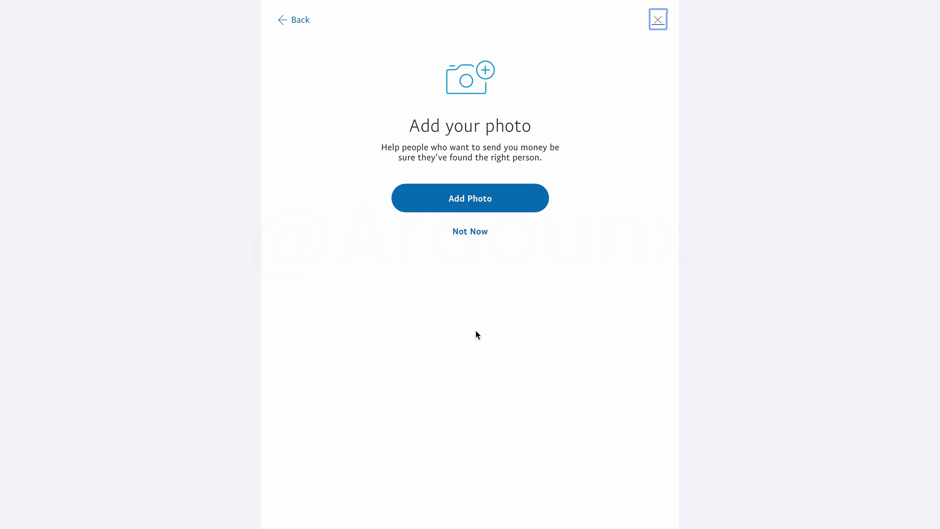
{"action": "left_click", "coordinate": [462, 210]}
{"action": "left_click", "coordinate": [401, 253]}
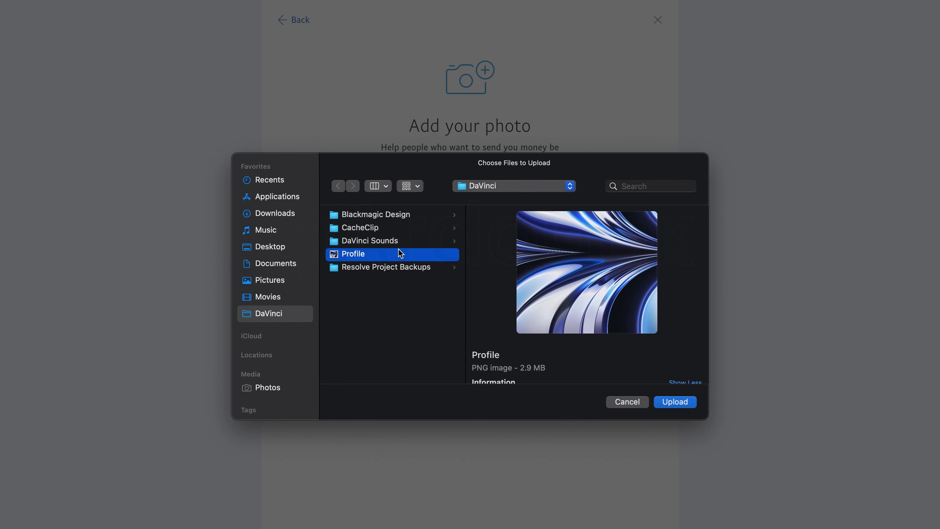
{"action": "left_click", "coordinate": [676, 402]}
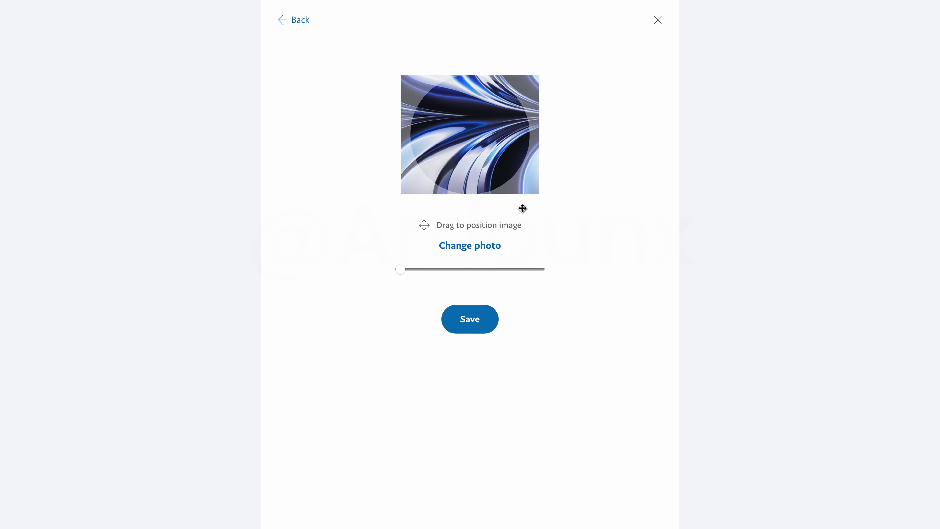
{"action": "left_click_drag", "start_coordinate": [405, 269], "coordinate": [532, 275]}
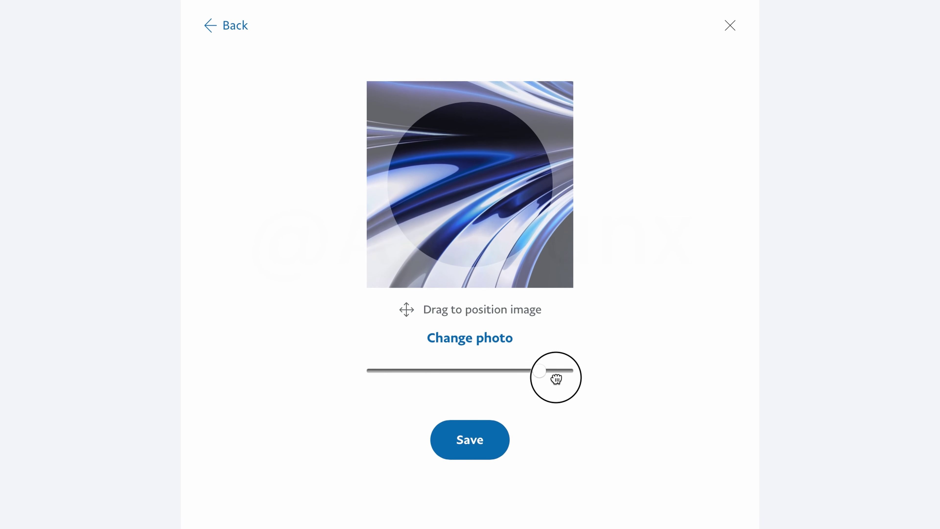
{"action": "left_click_drag", "start_coordinate": [556, 379], "coordinate": [470, 371]}
{"action": "left_click_drag", "start_coordinate": [483, 200], "coordinate": [341, 251]}
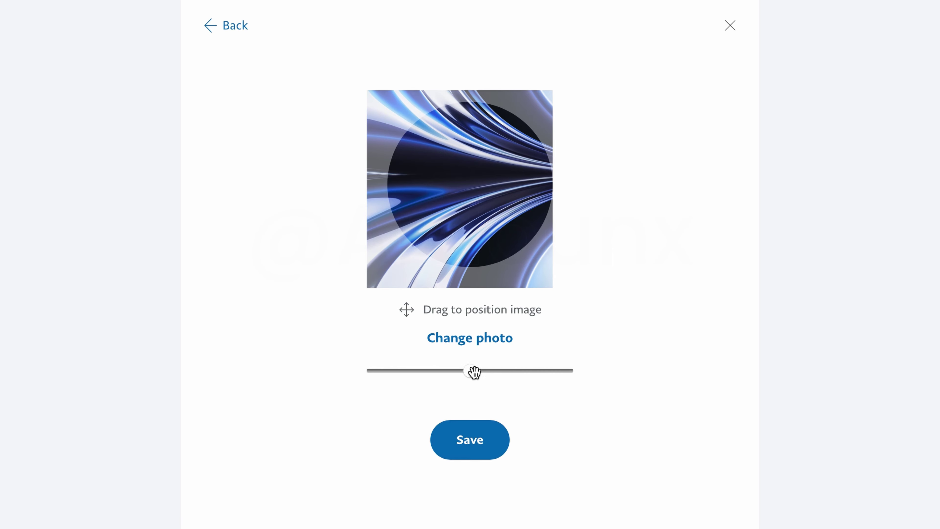
{"action": "left_click_drag", "start_coordinate": [471, 371], "coordinate": [313, 372]}
{"action": "left_click", "coordinate": [478, 443]}
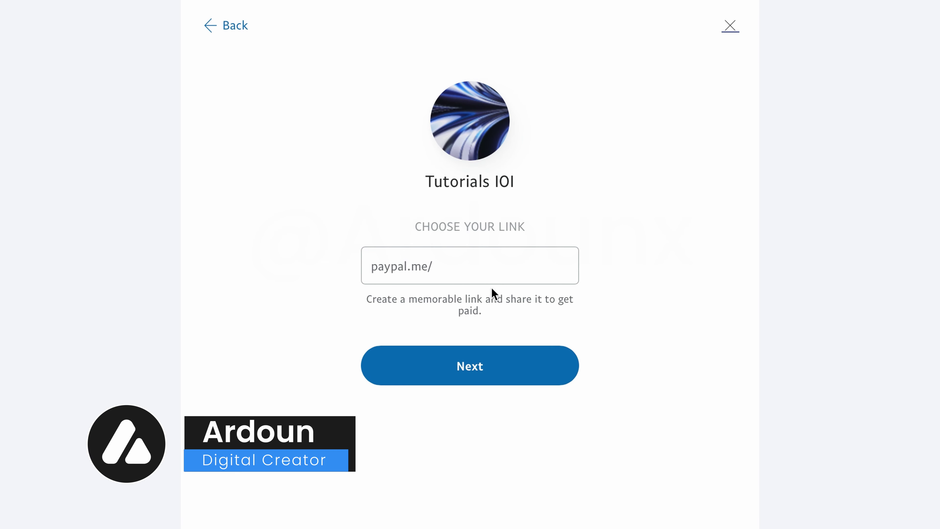
Step: Enter Tutorials123 as the PayPal.Me link, confirm it's available and continue
{"action": "left_click", "coordinate": [468, 274]}
{"action": "type", "text": "Tuto"}
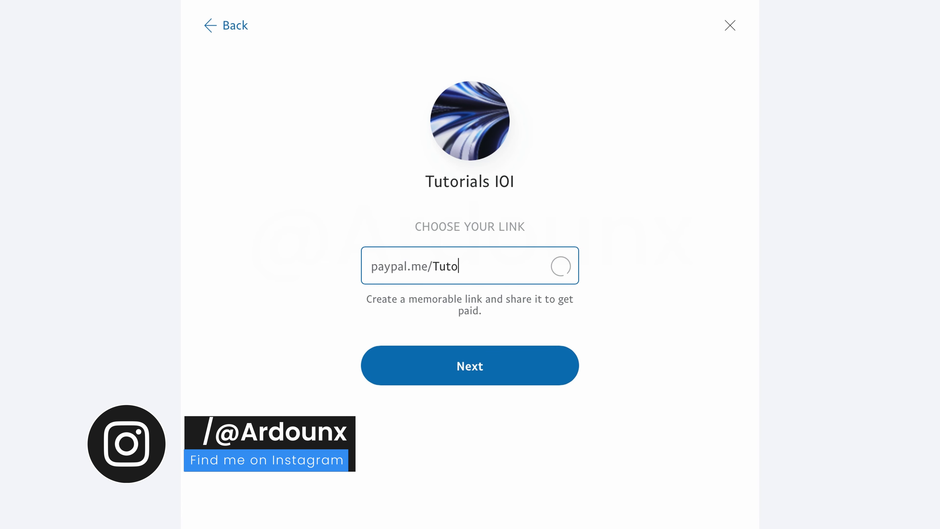
{"action": "type", "text": "rials"}
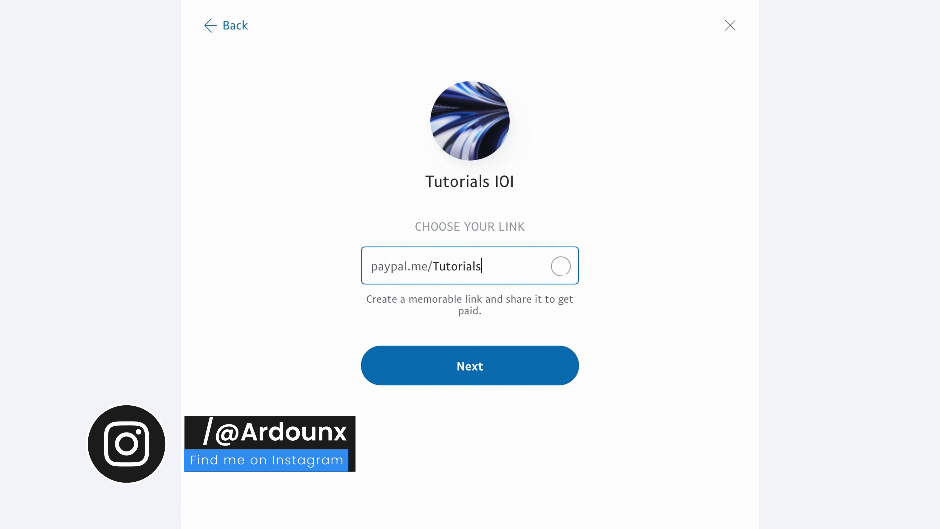
{"action": "type", "text": "123"}
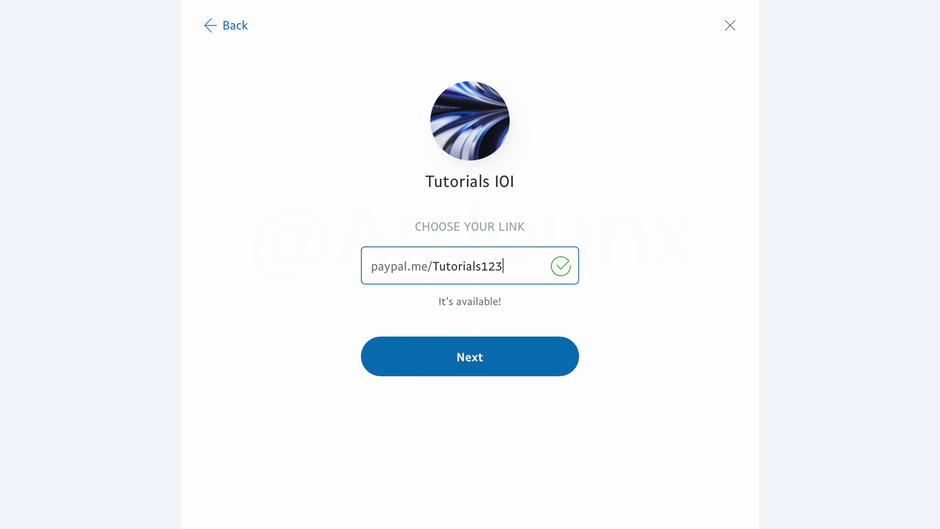
{"action": "left_click", "coordinate": [604, 297]}
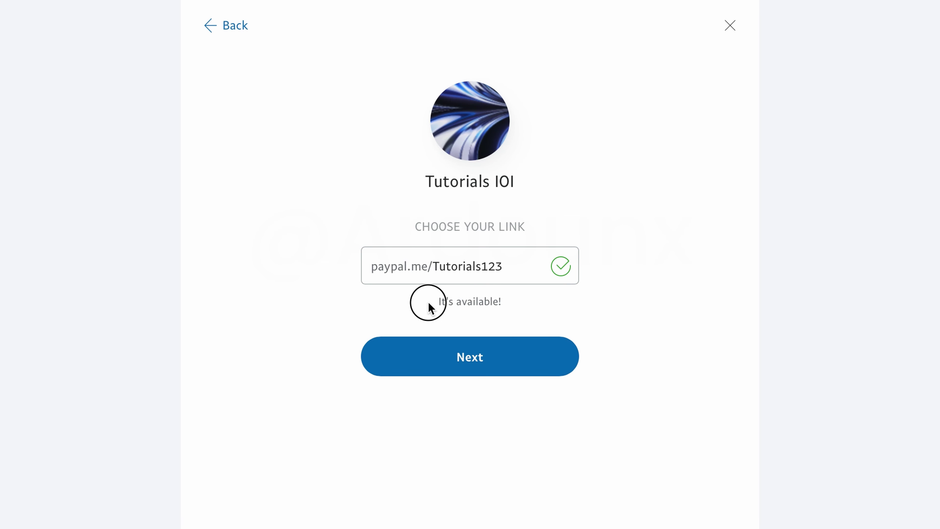
{"action": "left_click_drag", "start_coordinate": [426, 302], "coordinate": [512, 300]}
{"action": "left_click", "coordinate": [513, 301]}
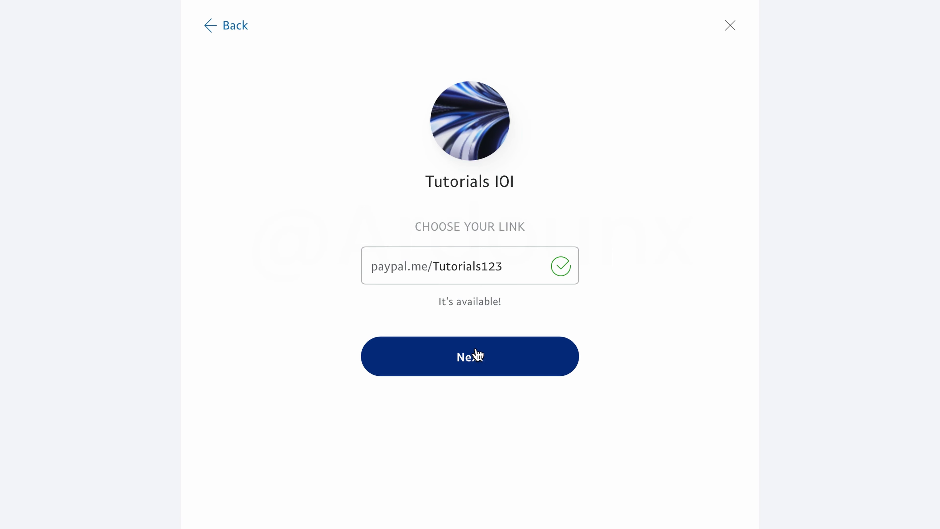
{"action": "left_click", "coordinate": [472, 355]}
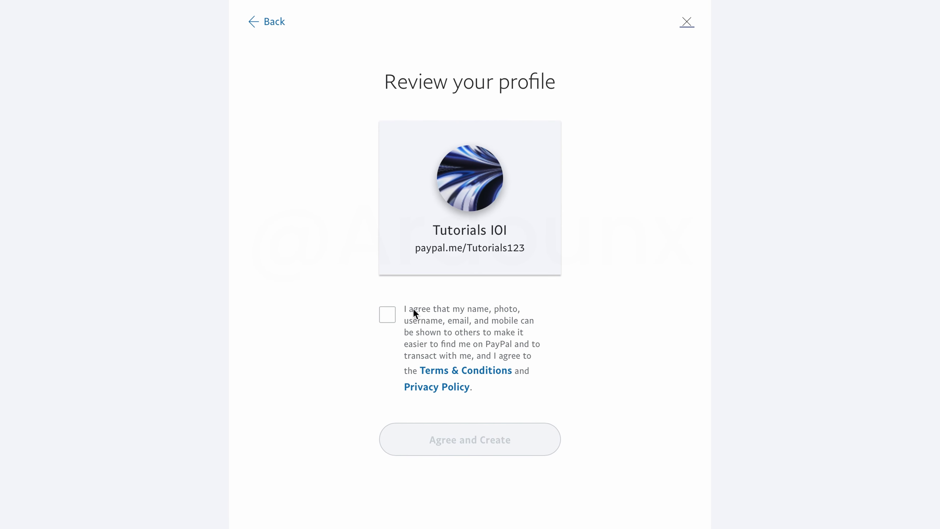
Step: Accept the profile terms, create the PayPal.Me profile and return to account settings
{"action": "left_click", "coordinate": [388, 315]}
{"action": "left_click", "coordinate": [484, 440]}
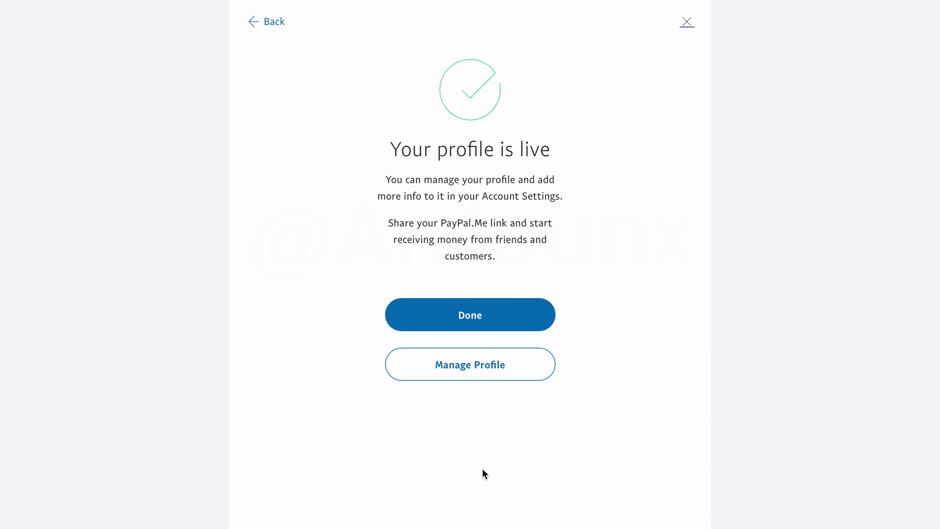
{"action": "left_click", "coordinate": [470, 314]}
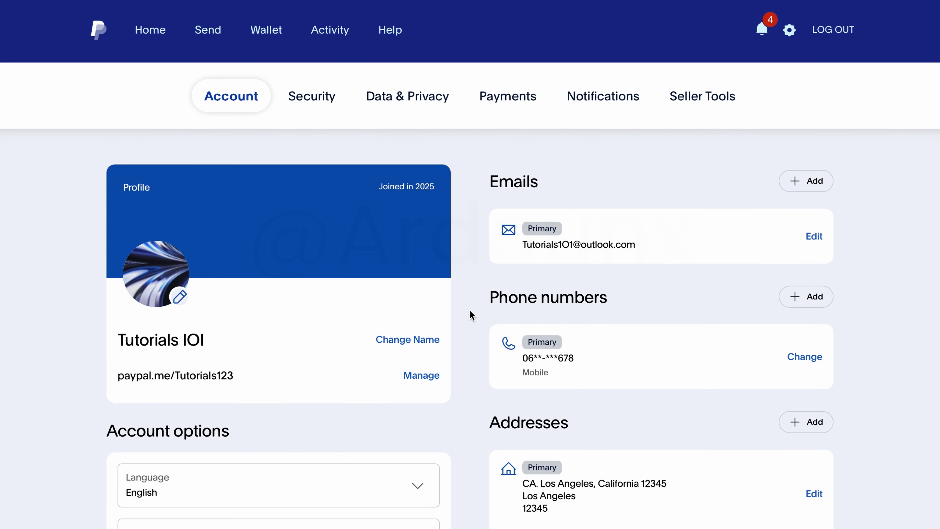
Step: Copy the paypal.me/Tutorials123 link from sharing options, then reopen the editor's background chooser
{"action": "left_click_drag", "start_coordinate": [117, 378], "coordinate": [249, 379]}
{"action": "left_click", "coordinate": [289, 379]}
{"action": "left_click", "coordinate": [421, 376]}
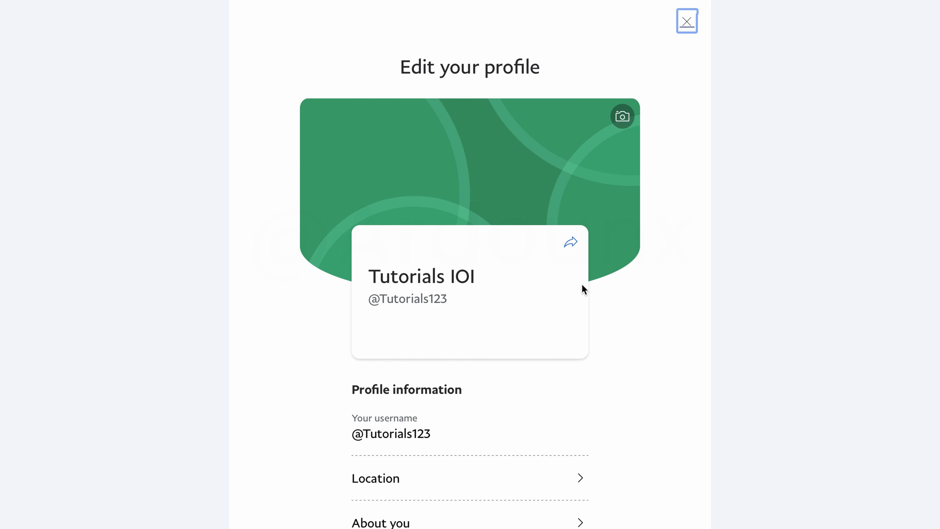
{"action": "left_click", "coordinate": [572, 243]}
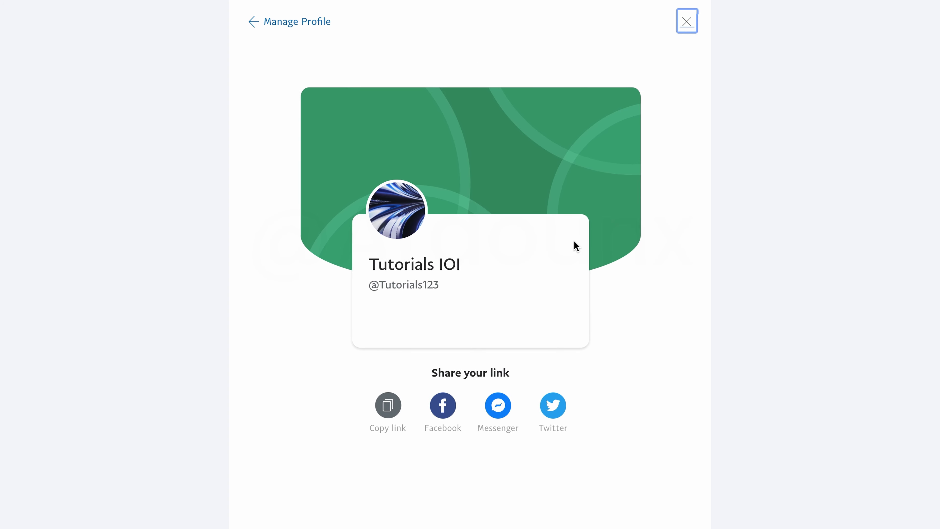
{"action": "left_click", "coordinate": [389, 409]}
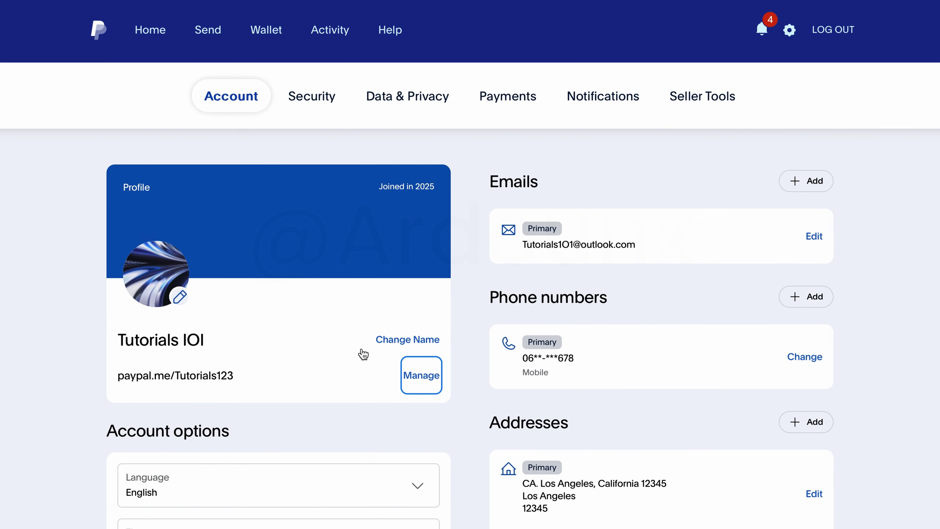
{"action": "left_click", "coordinate": [426, 375]}
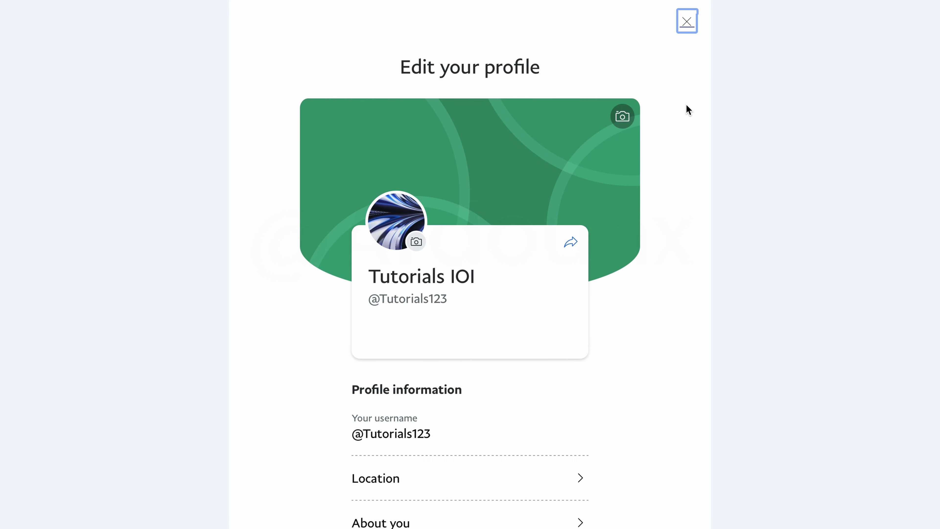
{"action": "left_click", "coordinate": [622, 116]}
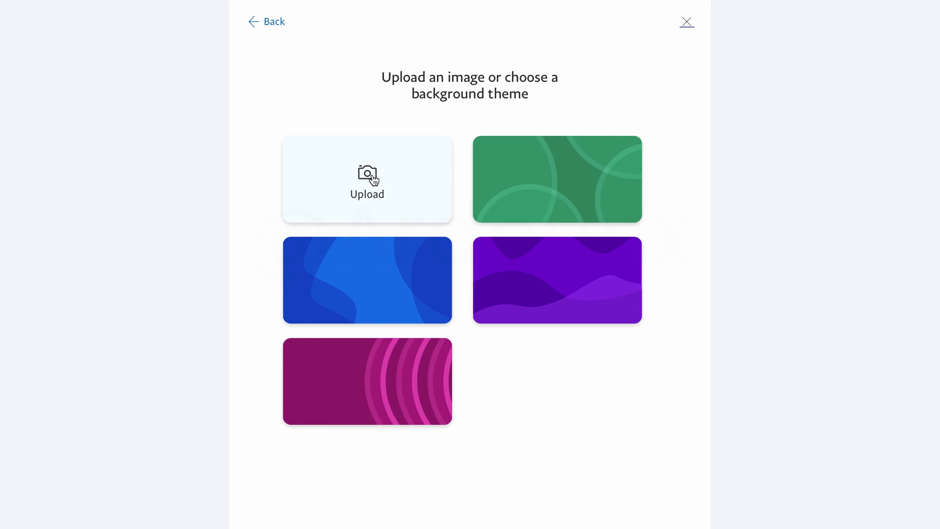
Step: Try the Profile image as the banner background, then choose the magenta ring theme instead
{"action": "left_click", "coordinate": [370, 175]}
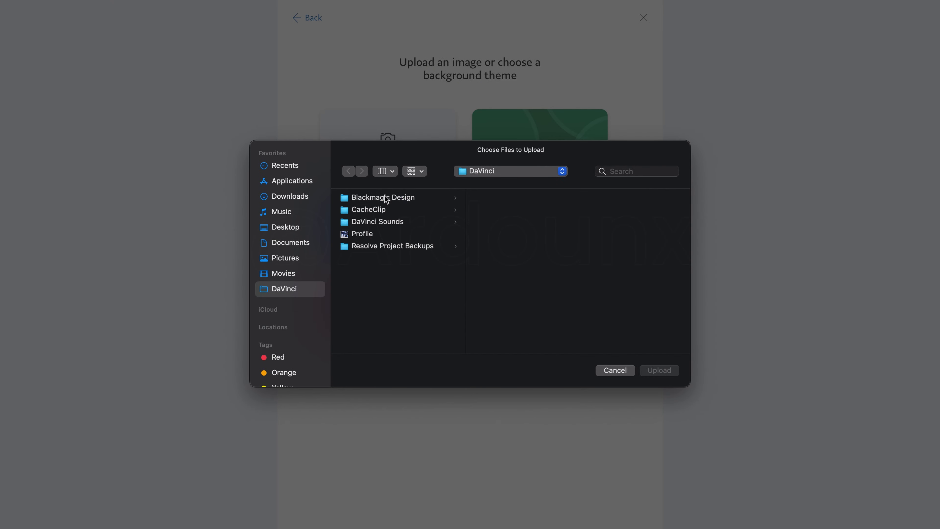
{"action": "left_click", "coordinate": [390, 233]}
{"action": "left_click", "coordinate": [658, 370]}
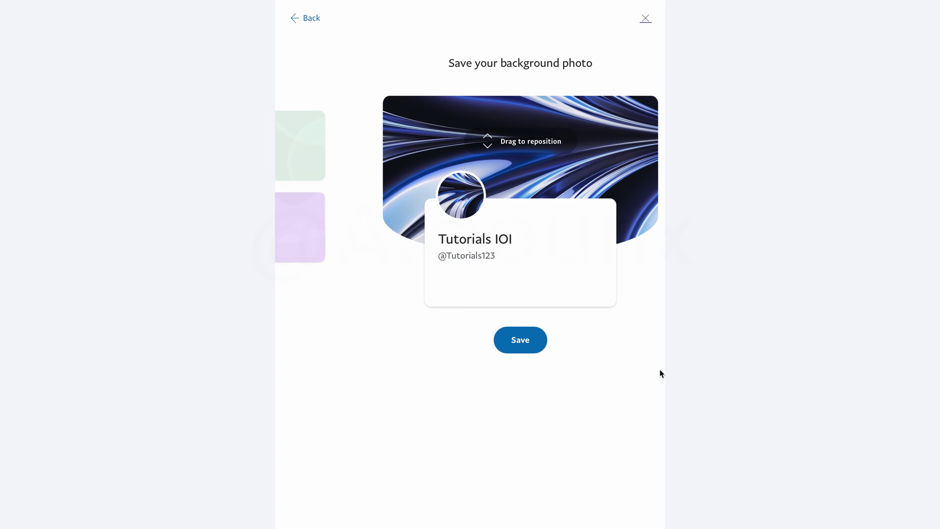
{"action": "left_click_drag", "start_coordinate": [545, 159], "coordinate": [544, 148]}
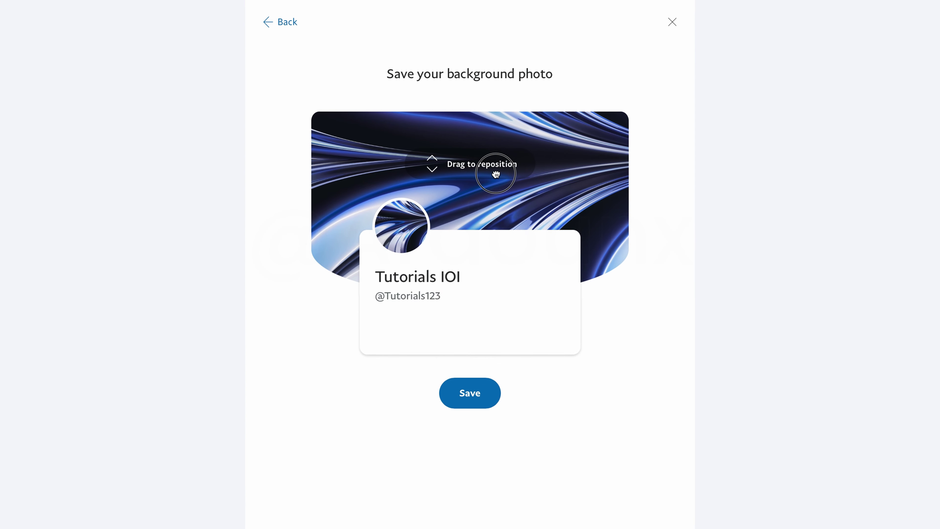
{"action": "left_click_drag", "start_coordinate": [496, 174], "coordinate": [562, 178]}
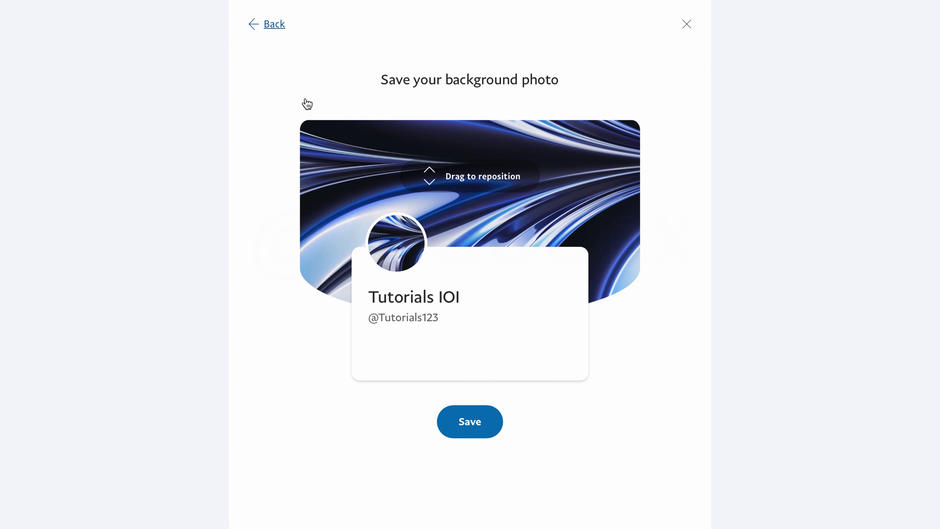
{"action": "left_click", "coordinate": [274, 24]}
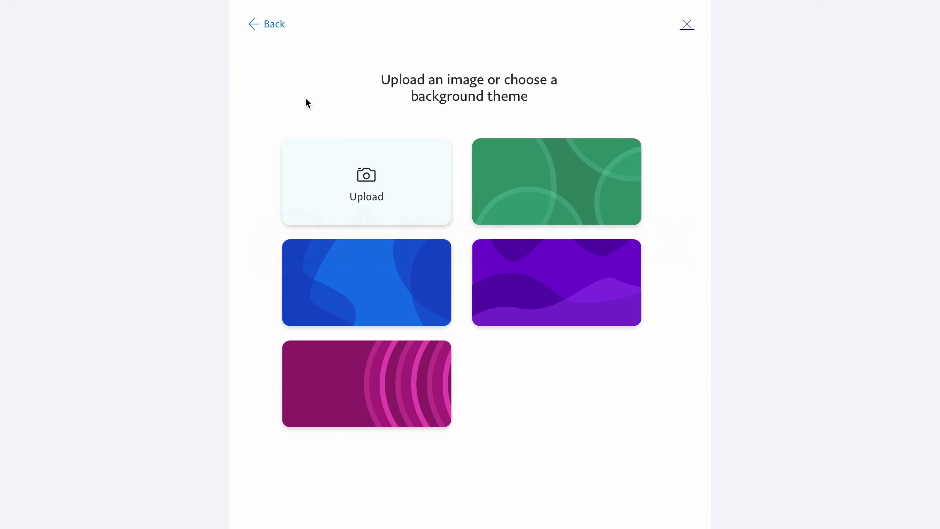
{"action": "left_click", "coordinate": [362, 406]}
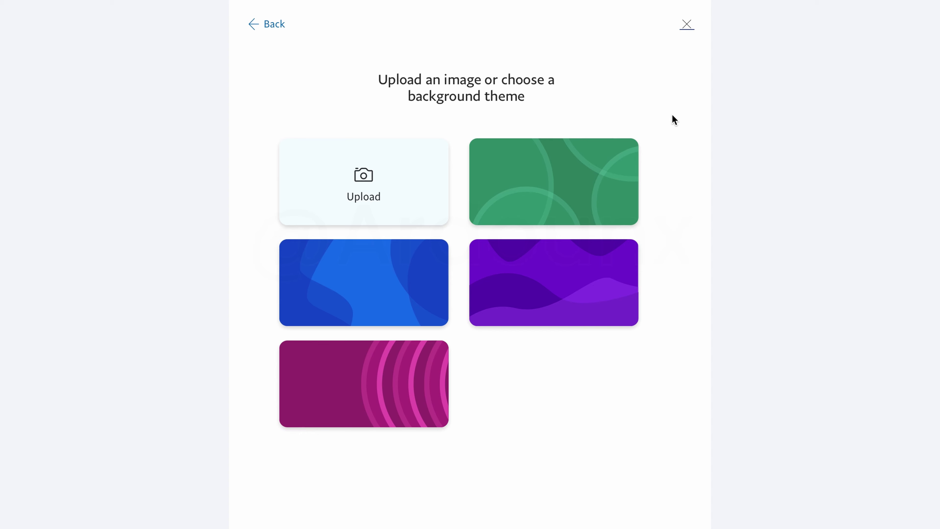
{"action": "left_click", "coordinate": [476, 424]}
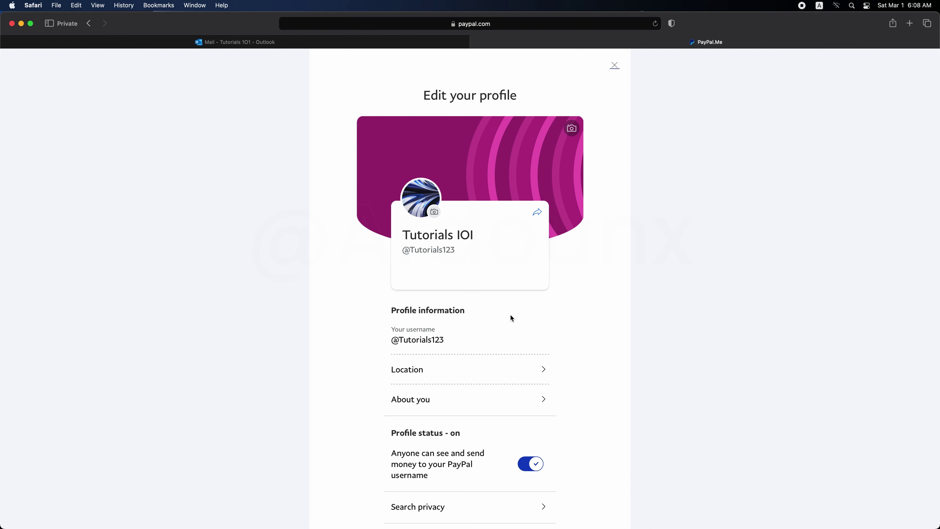
{"action": "scroll", "coordinate": [559, 342], "scroll_direction": "down", "scroll_amount": 5}
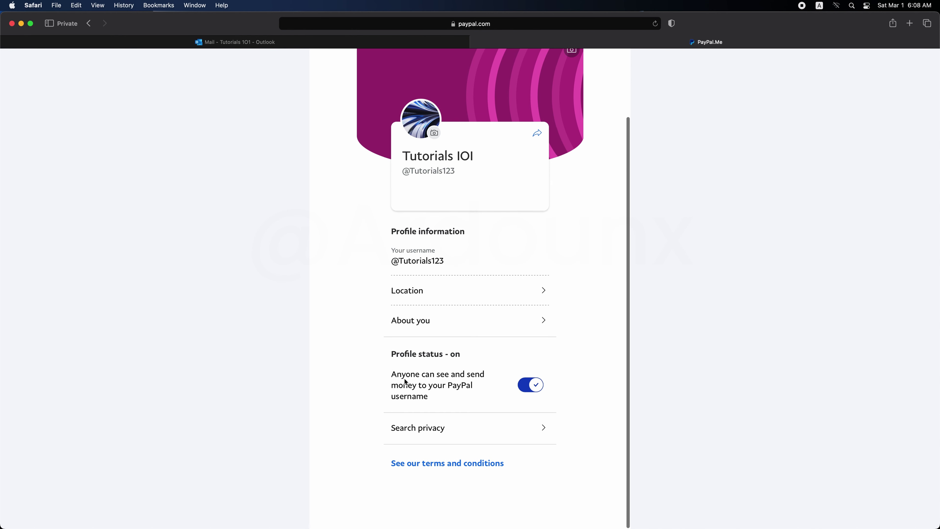
{"action": "left_click_drag", "start_coordinate": [461, 353], "coordinate": [392, 354]}
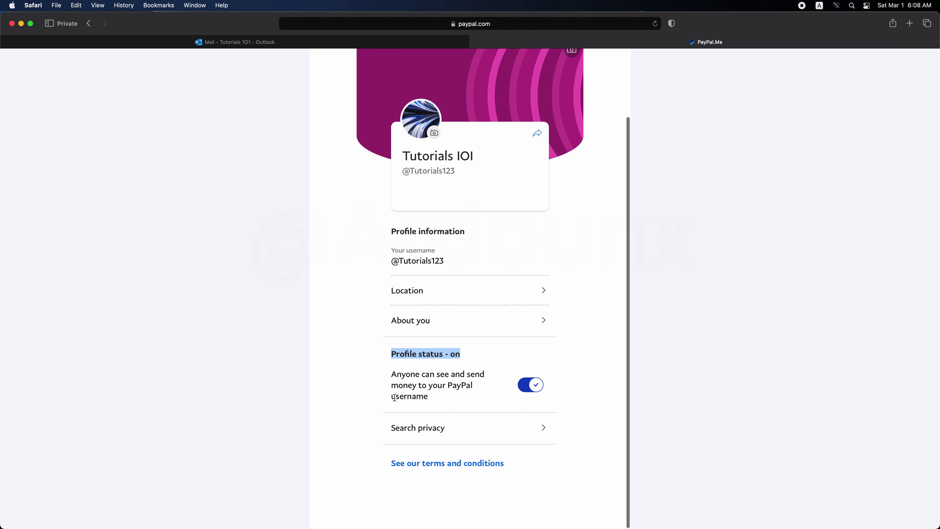
{"action": "left_click", "coordinate": [393, 261]}
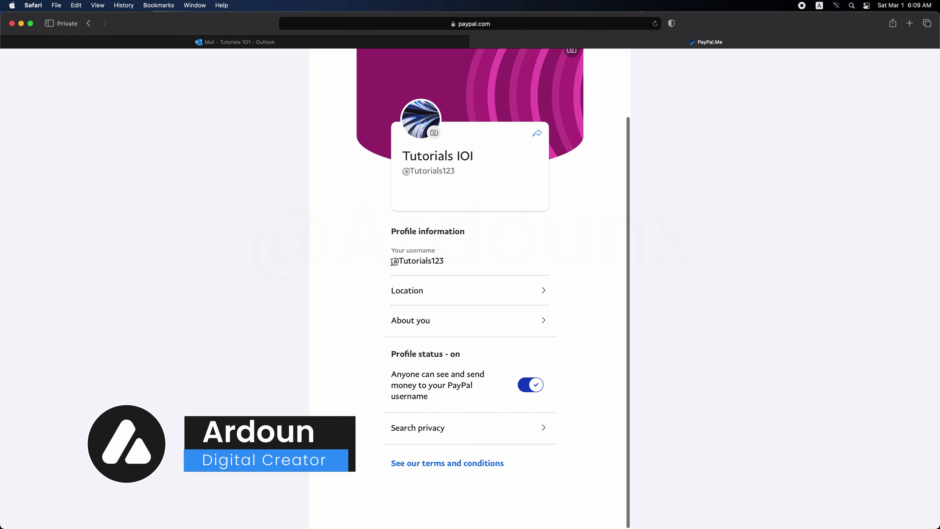
{"action": "left_click_drag", "start_coordinate": [392, 262], "coordinate": [449, 262]}
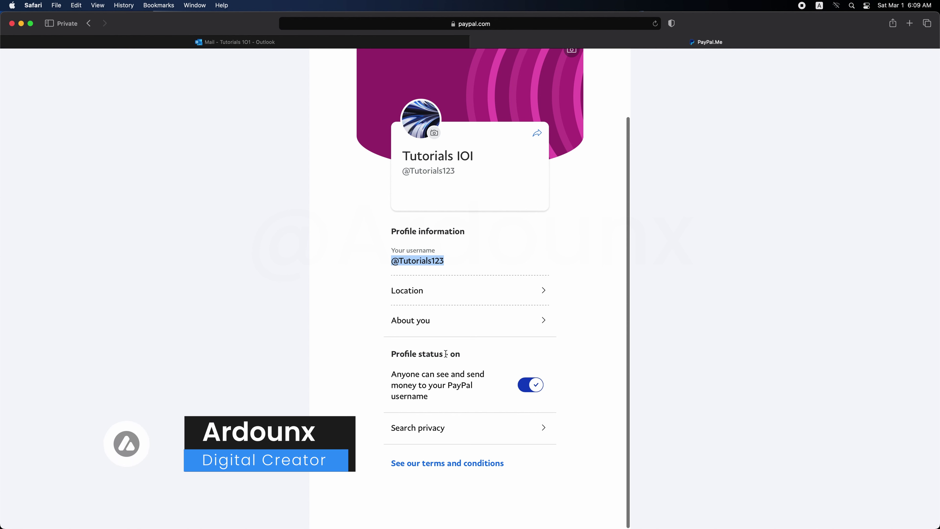
{"action": "double_click", "coordinate": [426, 396]}
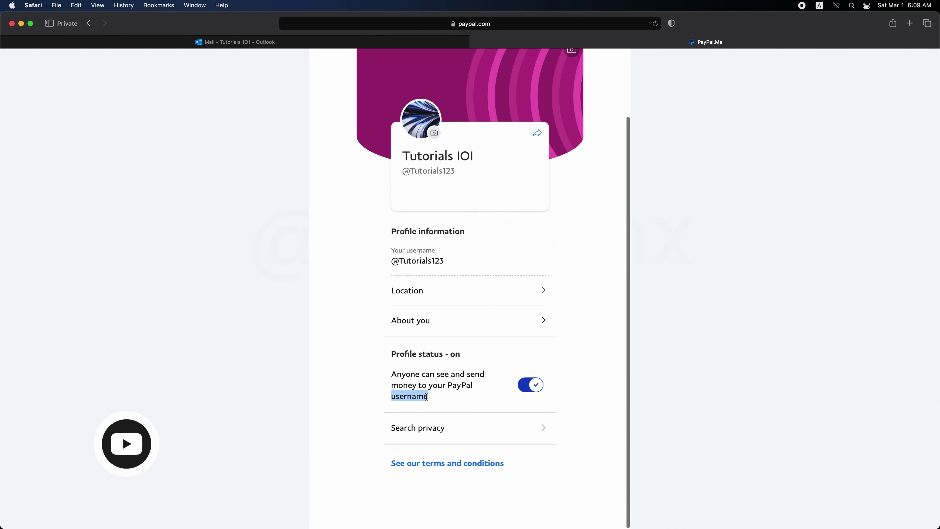
Step: Turn the public profile off, confirm, switch it back on, then open Search privacy settings
{"action": "left_click", "coordinate": [528, 384]}
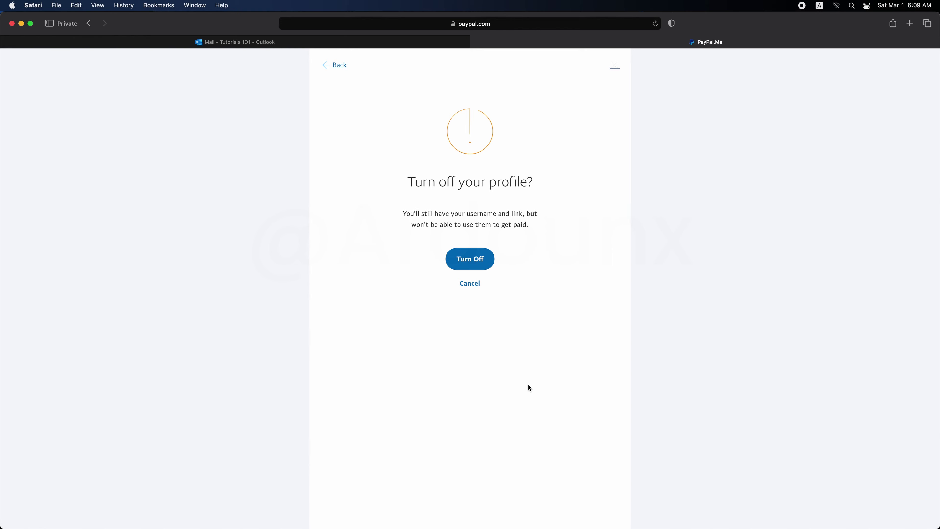
{"action": "left_click", "coordinate": [474, 262]}
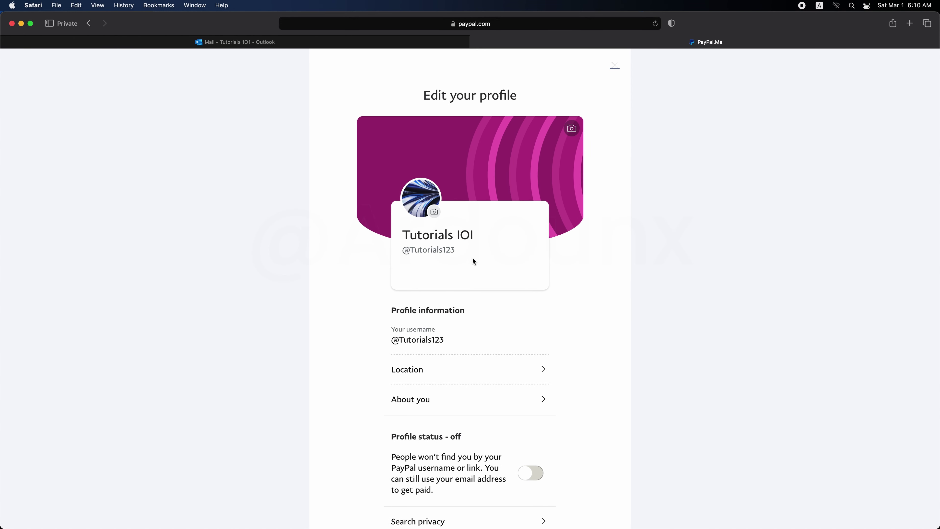
{"action": "scroll", "coordinate": [475, 467], "scroll_direction": "down", "scroll_amount": 3}
{"action": "left_click", "coordinate": [535, 404]}
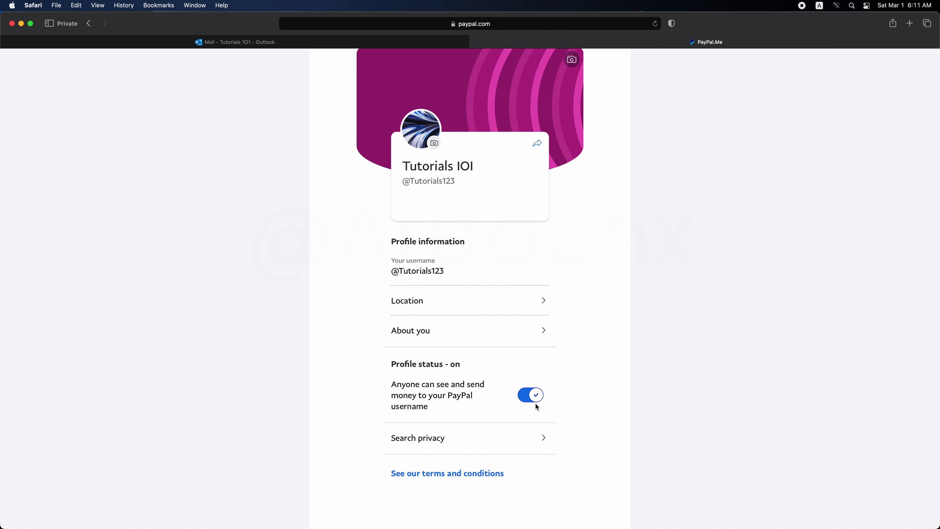
{"action": "left_click", "coordinate": [540, 436]}
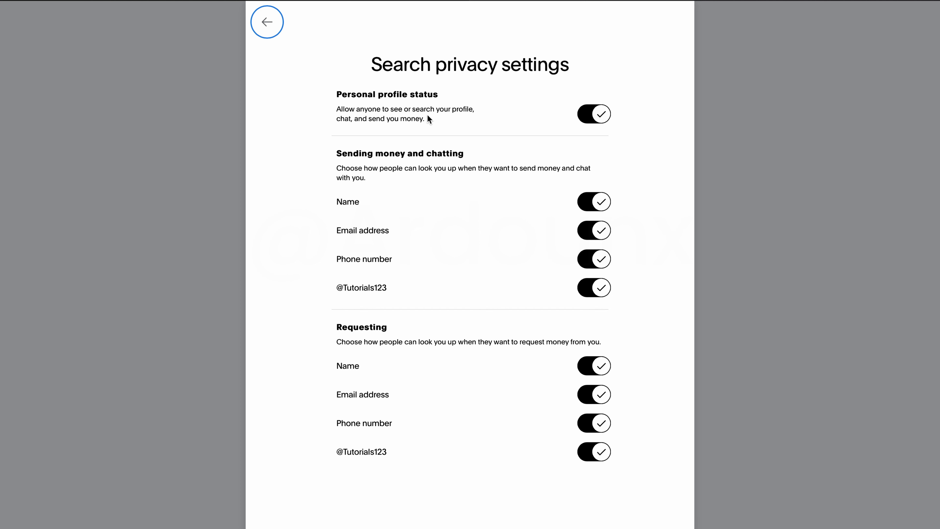
{"action": "left_click", "coordinate": [596, 117]}
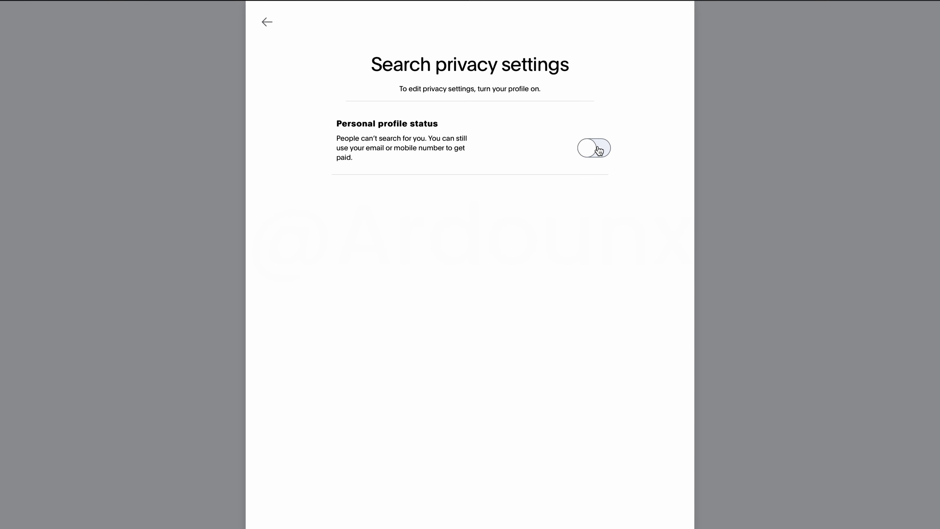
{"action": "left_click", "coordinate": [599, 150]}
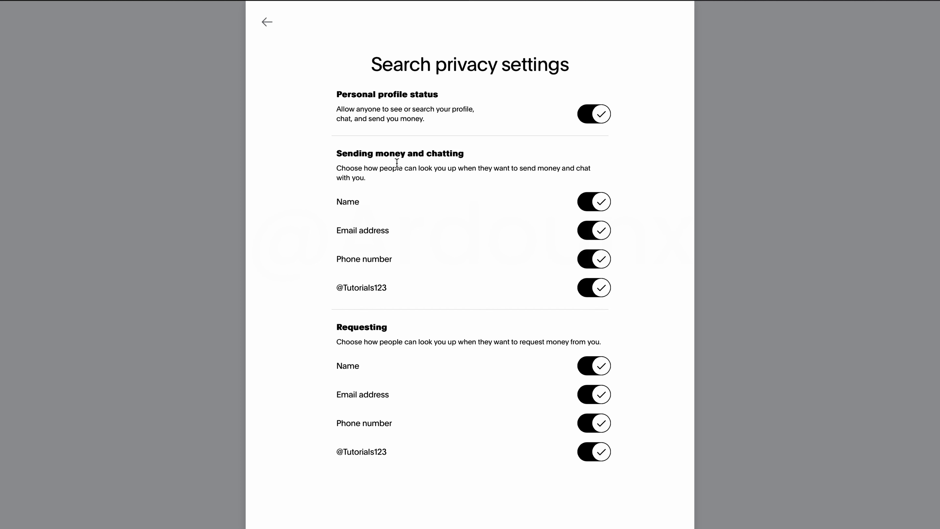
{"action": "left_click_drag", "start_coordinate": [337, 153], "coordinate": [471, 152]}
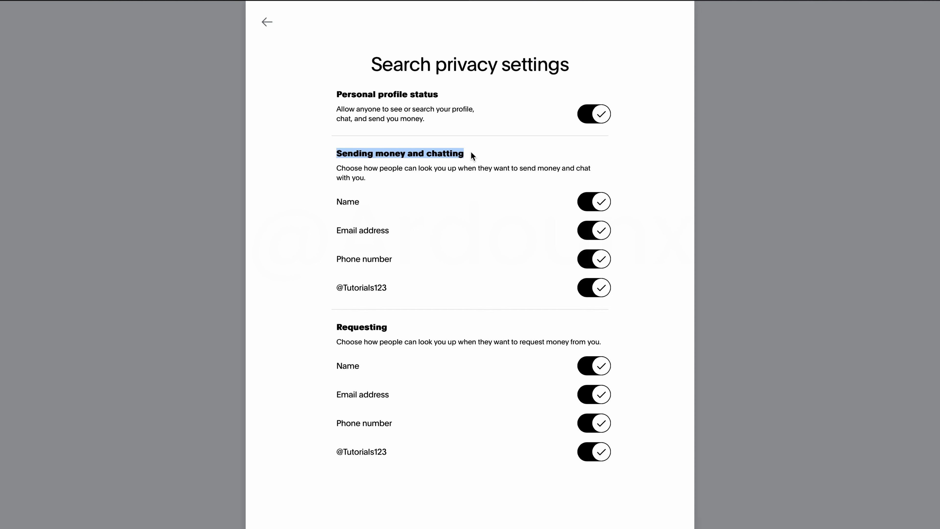
{"action": "left_click", "coordinate": [470, 152]}
{"action": "left_click", "coordinate": [597, 201]}
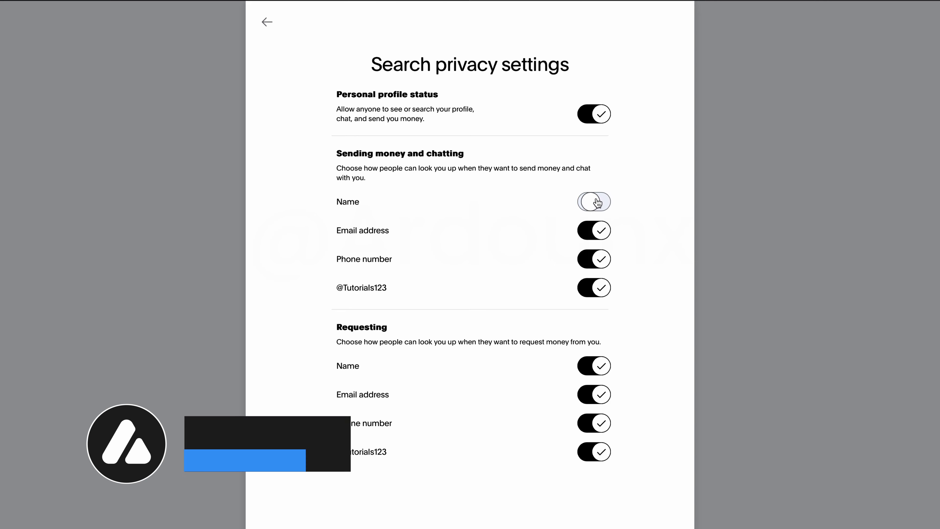
{"action": "left_click", "coordinate": [598, 231]}
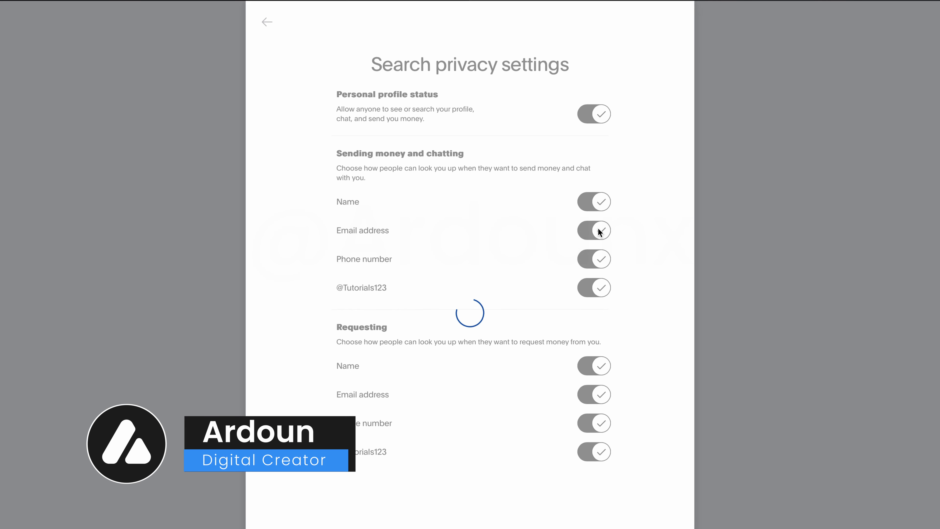
{"action": "left_click", "coordinate": [598, 259]}
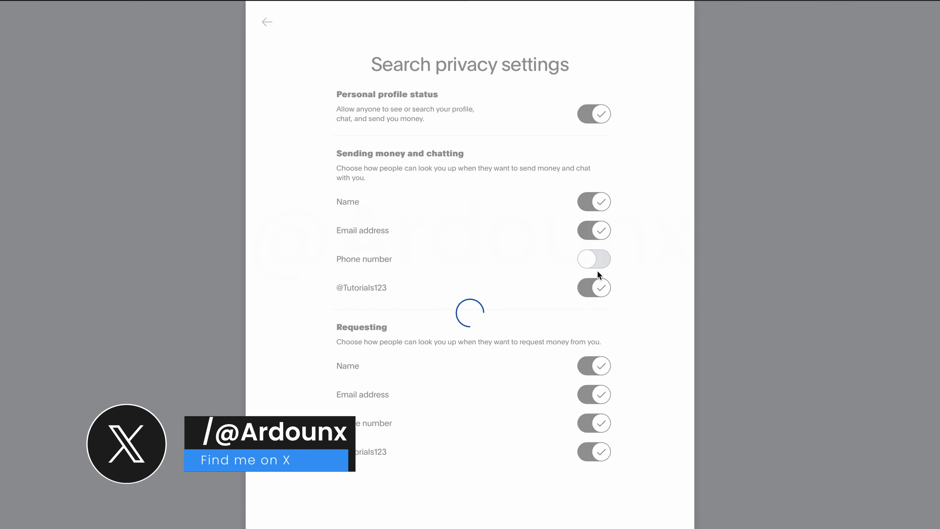
{"action": "left_click", "coordinate": [597, 287]}
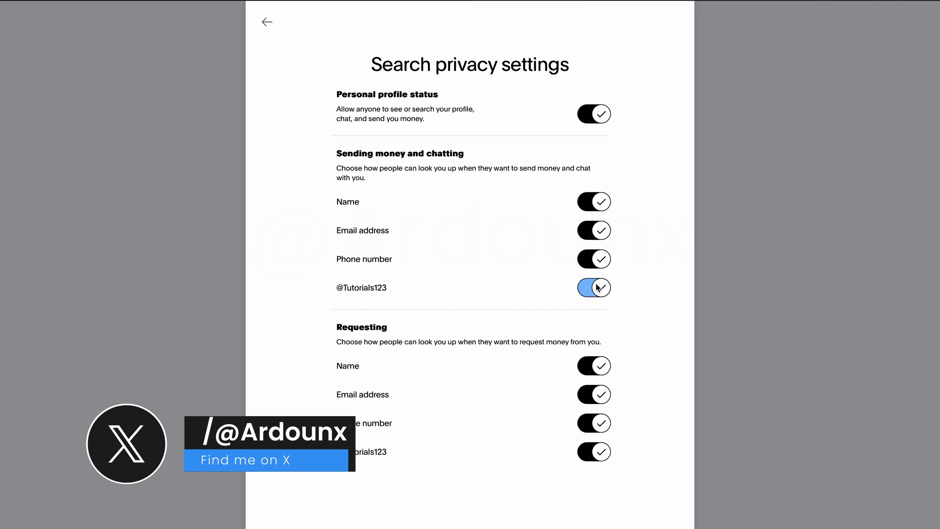
{"action": "left_click_drag", "start_coordinate": [338, 343], "coordinate": [613, 338]}
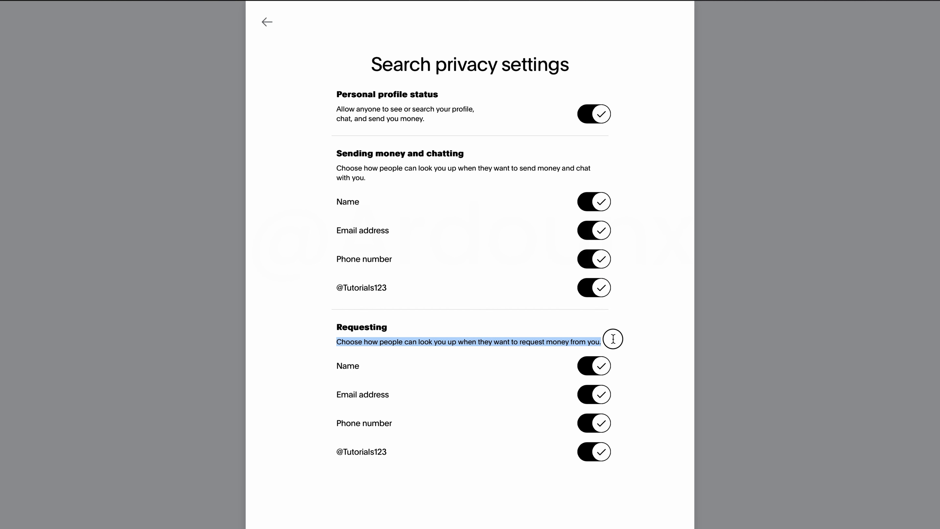
{"action": "left_click", "coordinate": [594, 340]}
{"action": "left_click", "coordinate": [605, 370]}
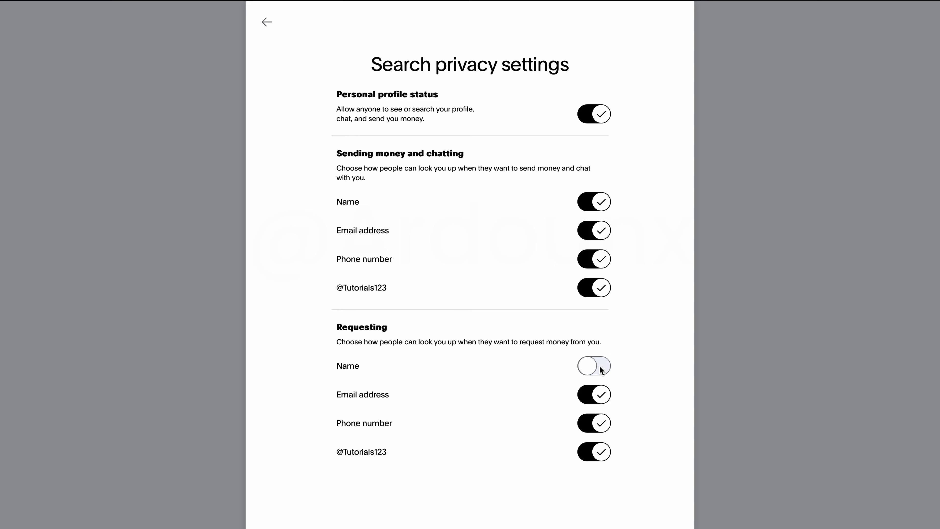
{"action": "left_click", "coordinate": [595, 398]}
{"action": "left_click", "coordinate": [595, 422]}
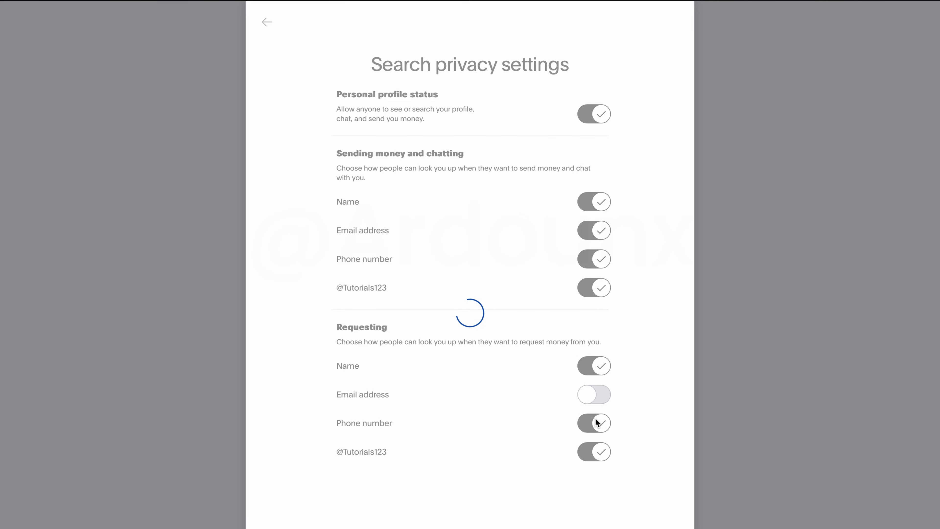
{"action": "left_click", "coordinate": [597, 452]}
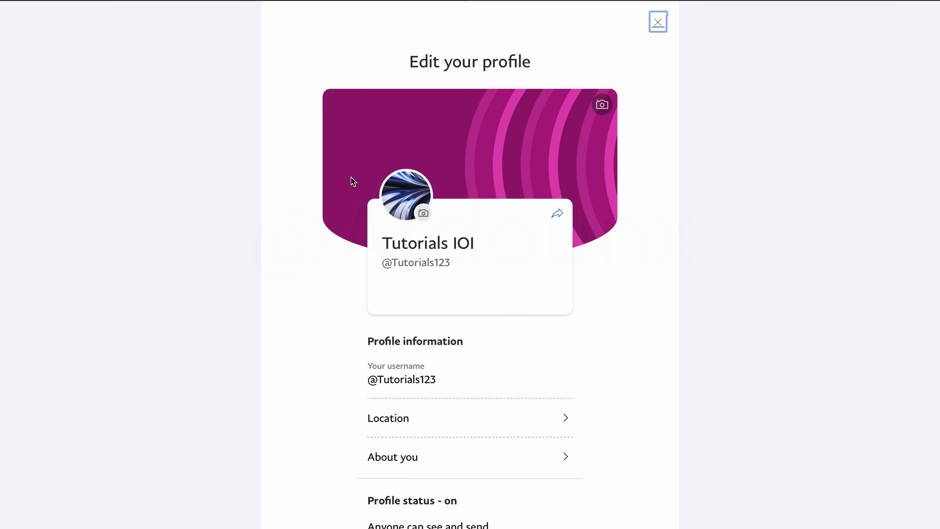
Step: Try Los Angeles, MA as location, revert to Don't show my location, then open About you
{"action": "left_click", "coordinate": [560, 415]}
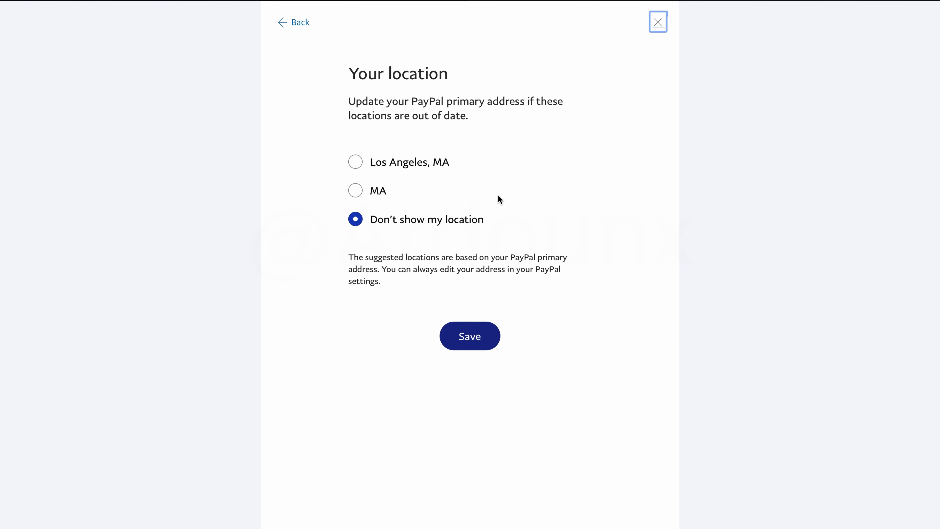
{"action": "left_click", "coordinate": [397, 159]}
{"action": "left_click", "coordinate": [436, 223]}
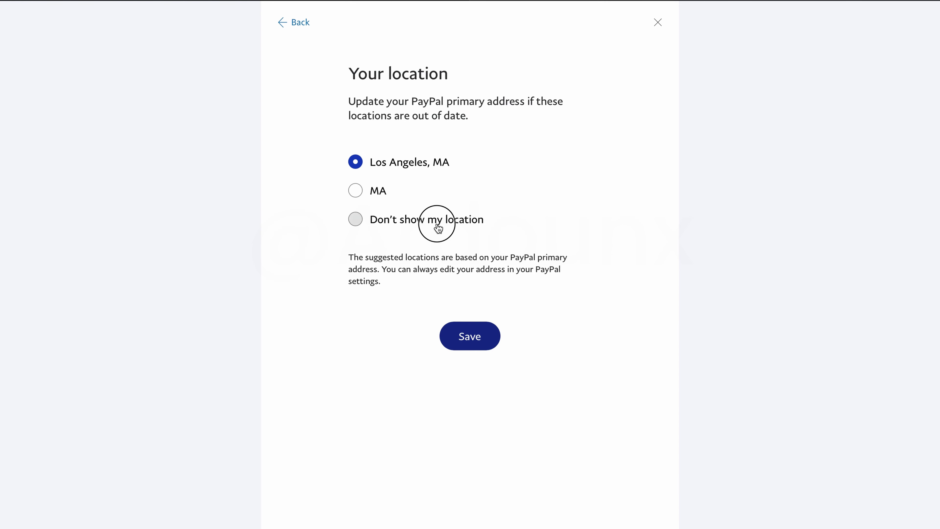
{"action": "left_click", "coordinate": [299, 25]}
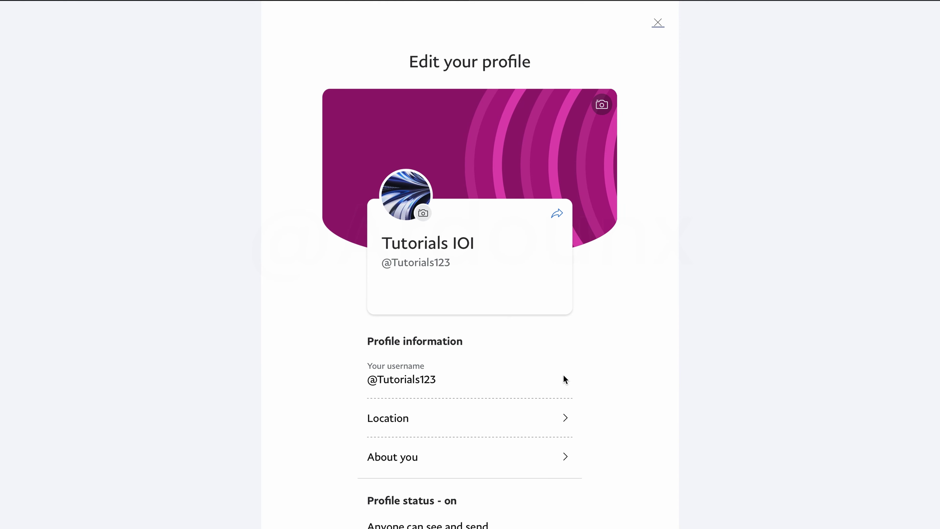
{"action": "scroll", "coordinate": [568, 400], "scroll_direction": "down", "scroll_amount": 1}
{"action": "left_click", "coordinate": [562, 437]}
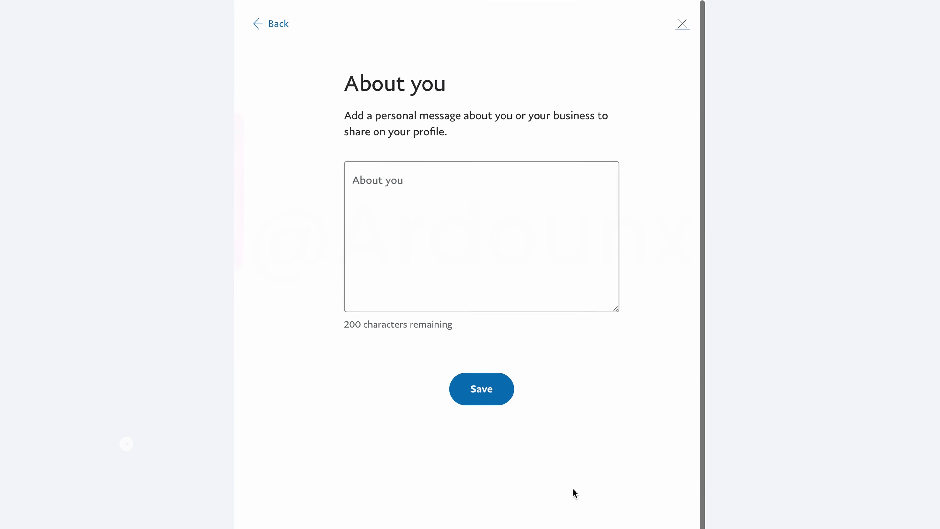
Step: Enter and save the About you message 'Write something about you here this is optional'
{"action": "left_click", "coordinate": [457, 310]}
{"action": "type", "text": "Write something about "}
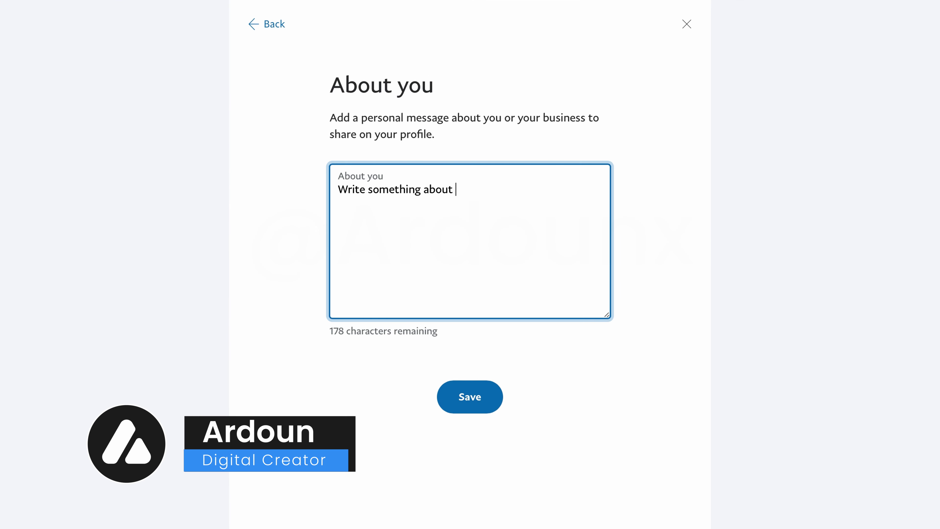
{"action": "type", "text": "you here this is optional"}
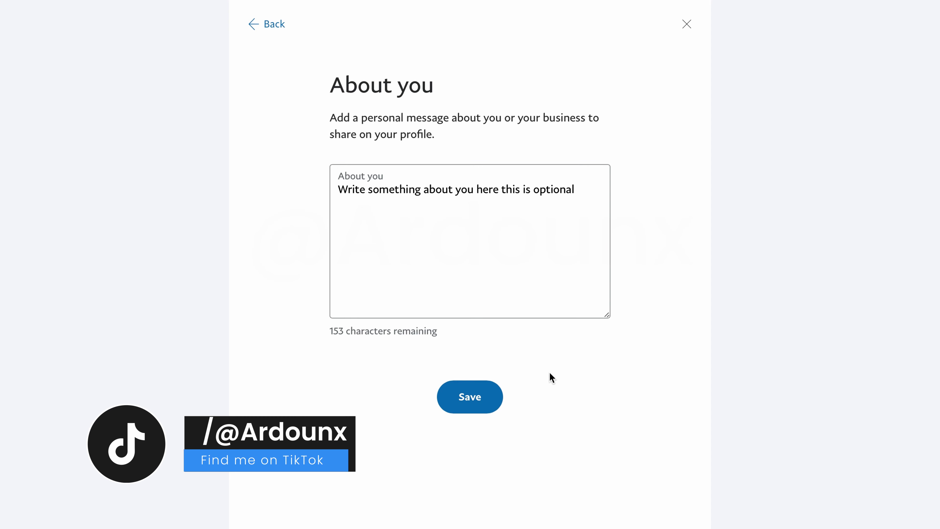
{"action": "left_click", "coordinate": [477, 397]}
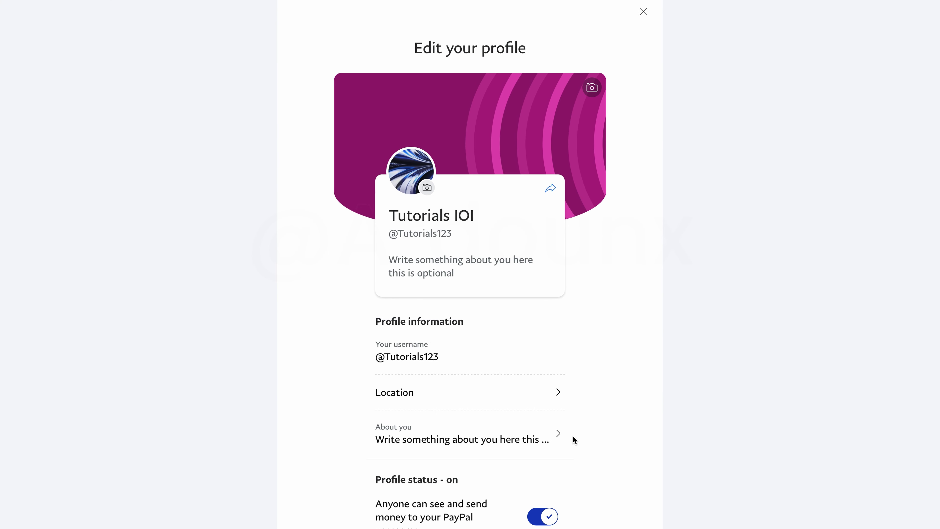
{"action": "left_click_drag", "start_coordinate": [572, 437], "coordinate": [367, 439]}
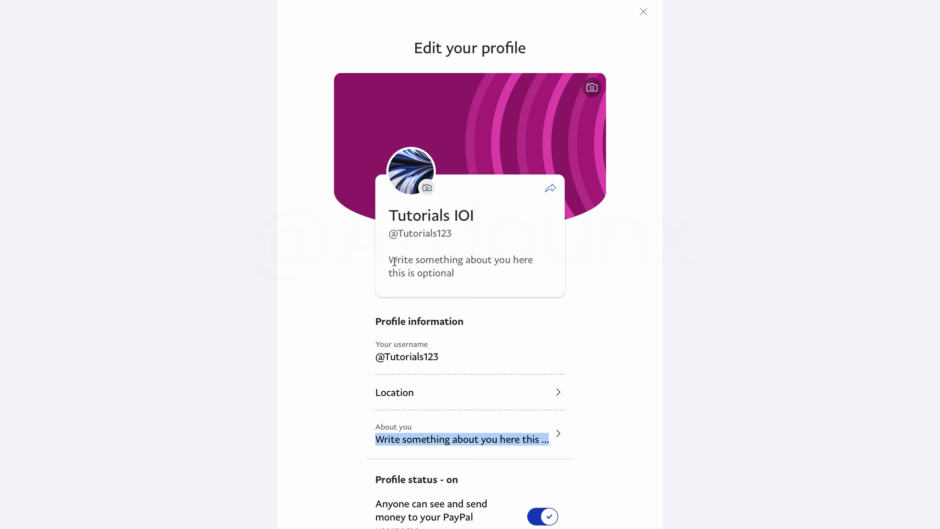
{"action": "left_click_drag", "start_coordinate": [395, 261], "coordinate": [485, 278]}
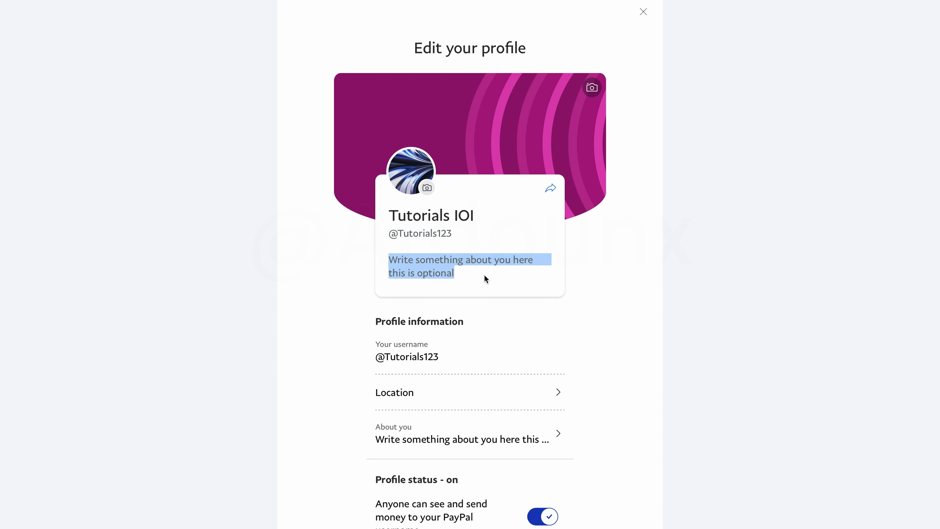
{"action": "left_click", "coordinate": [595, 245]}
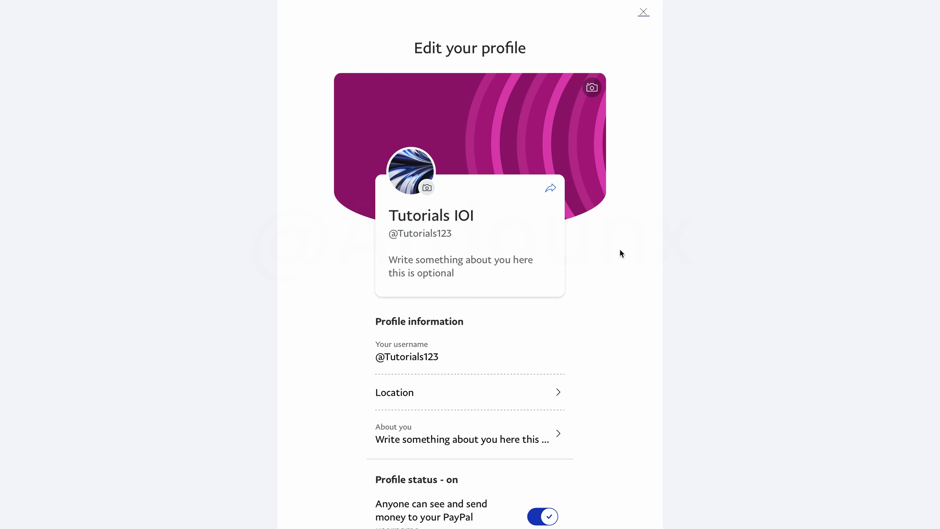
Step: Close the Edit your profile editor and scroll through the Account options, including Add Passport
{"action": "key", "text": "Escape"}
{"action": "left_click", "coordinate": [469, 331]}
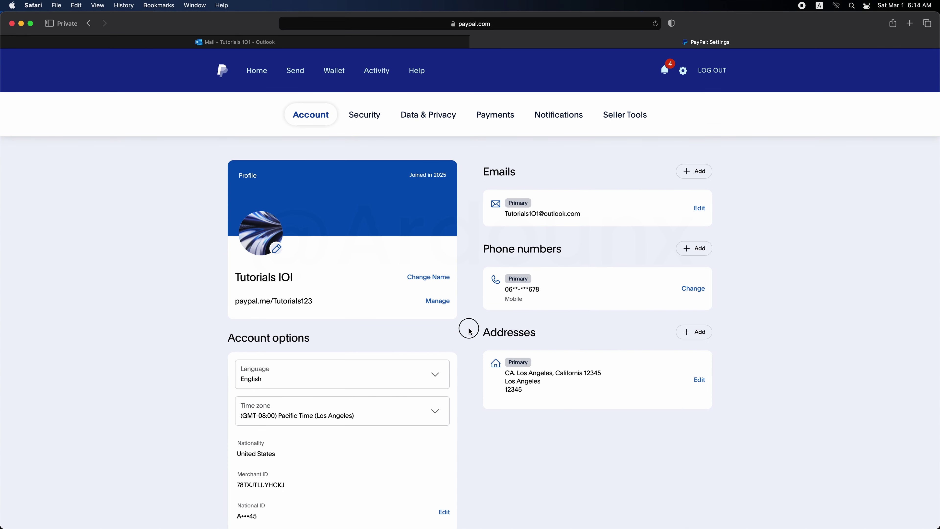
{"action": "scroll", "coordinate": [469, 329], "scroll_direction": "down", "scroll_amount": 5}
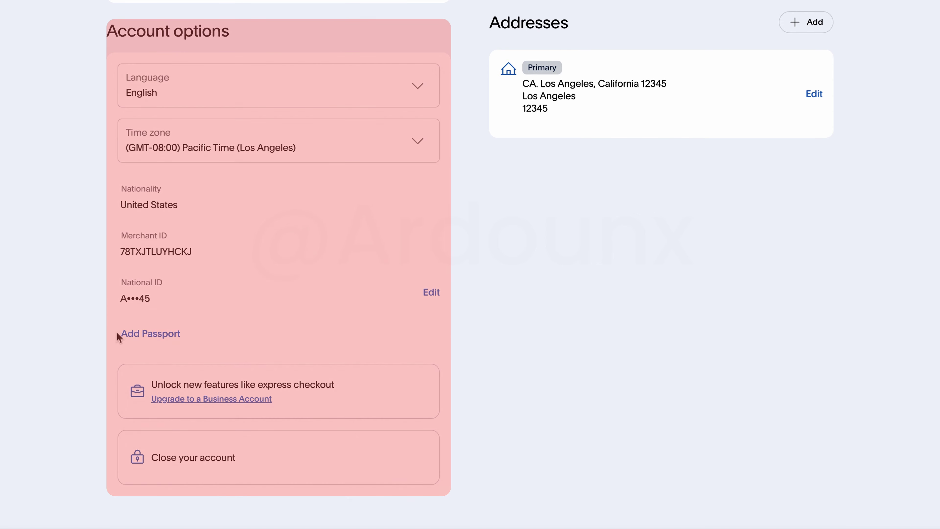
{"action": "left_click_drag", "start_coordinate": [118, 336], "coordinate": [204, 332]}
{"action": "left_click", "coordinate": [203, 335]}
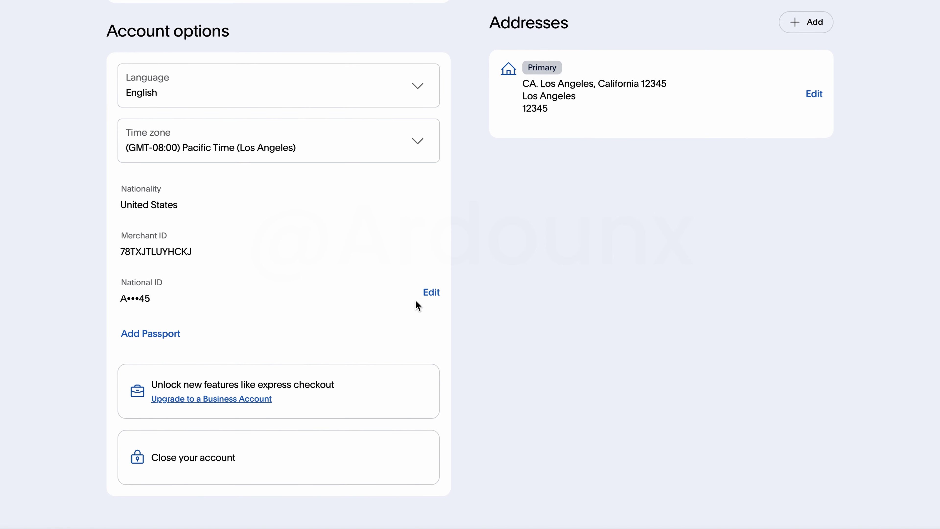
{"action": "scroll", "coordinate": [365, 368], "scroll_direction": "down", "scroll_amount": 1}
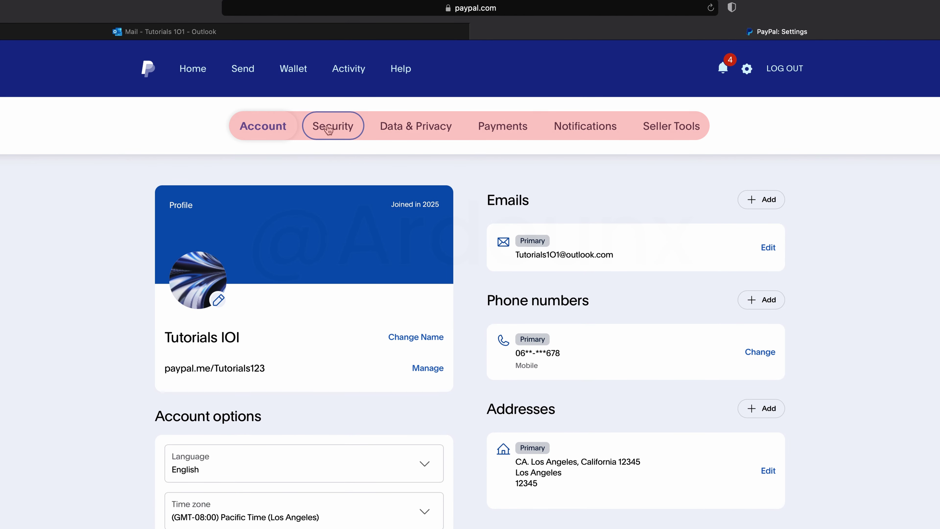
Step: In Security settings, begin 2-step verification with an authenticator app, then close it unfinished
{"action": "left_click", "coordinate": [329, 128]}
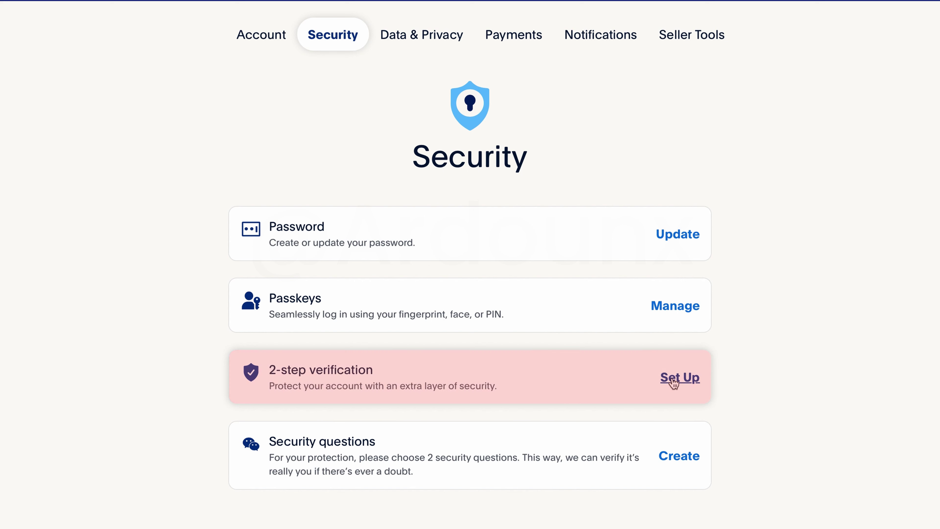
{"action": "left_click", "coordinate": [673, 378]}
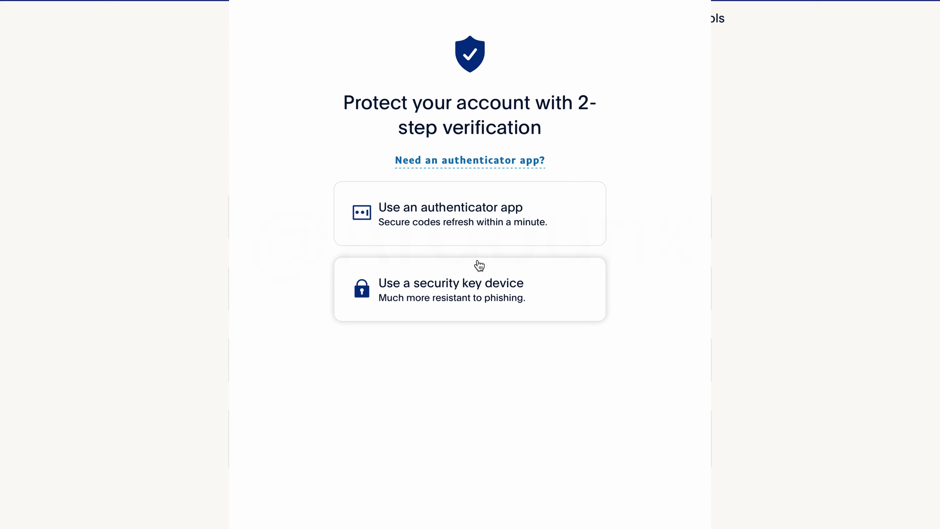
{"action": "left_click", "coordinate": [464, 233]}
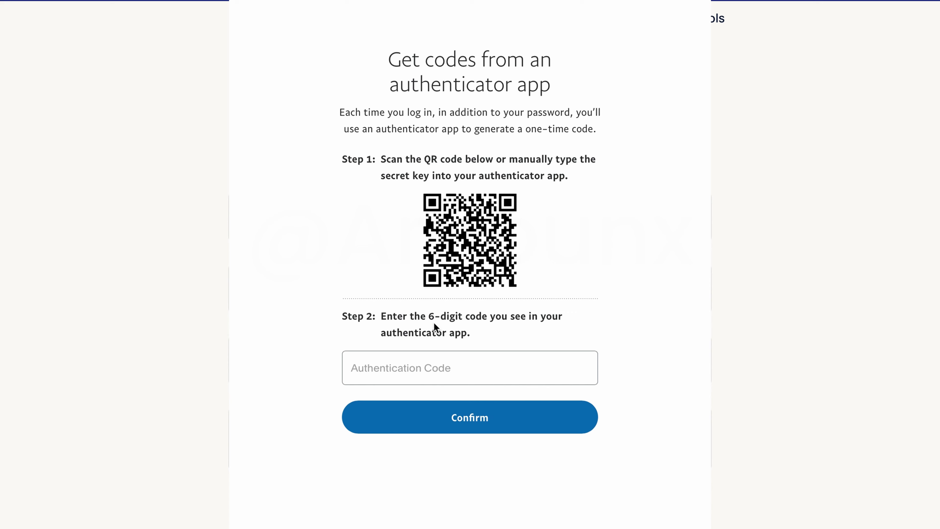
{"action": "left_click", "coordinate": [385, 369]}
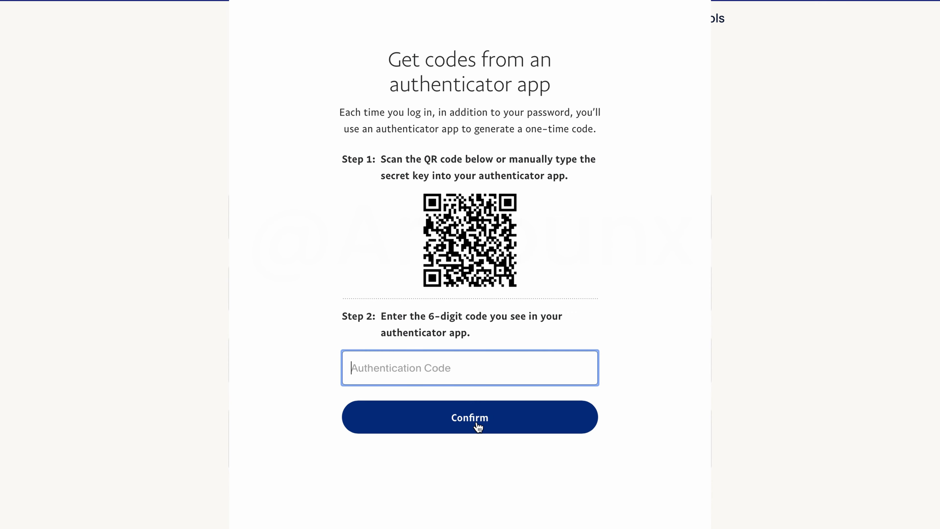
{"action": "left_click", "coordinate": [310, 23]}
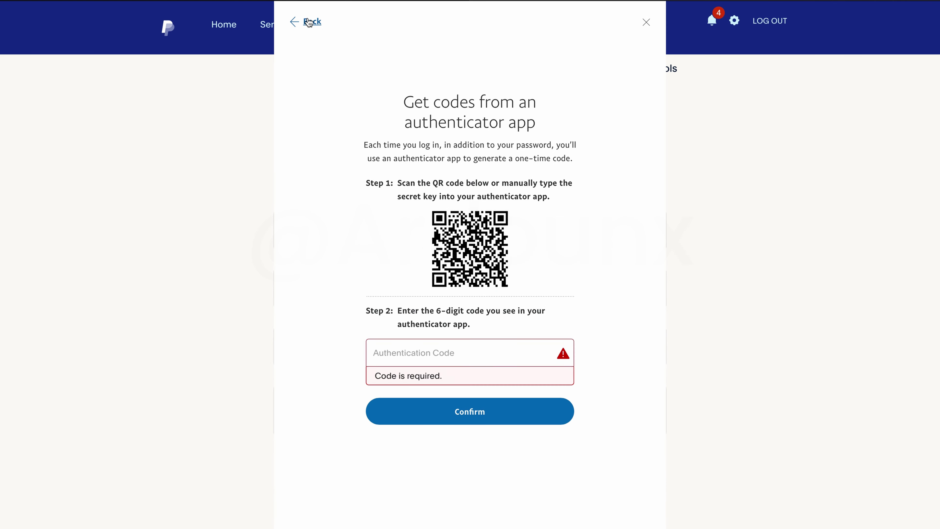
{"action": "left_click", "coordinate": [646, 23]}
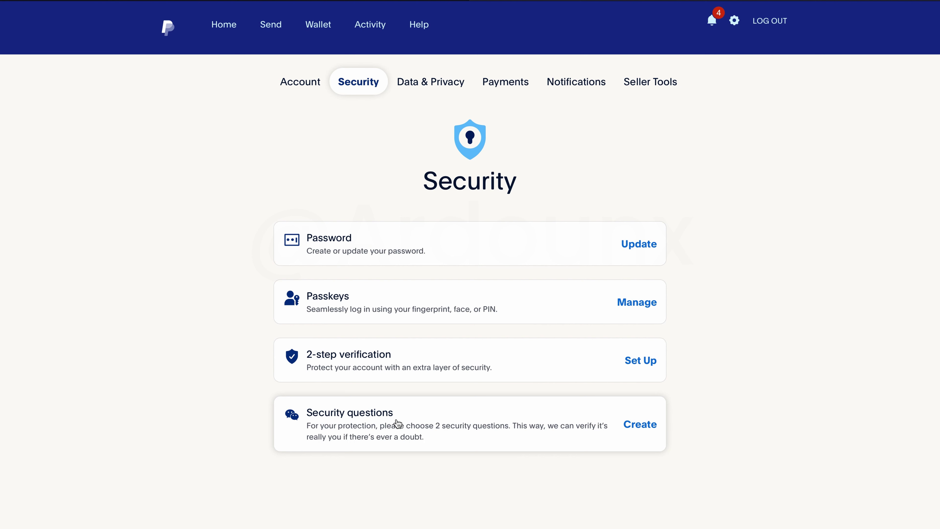
Step: Create security questions, choosing the first pet question and entering its answer
{"action": "left_click", "coordinate": [622, 424]}
{"action": "left_click", "coordinate": [447, 215]}
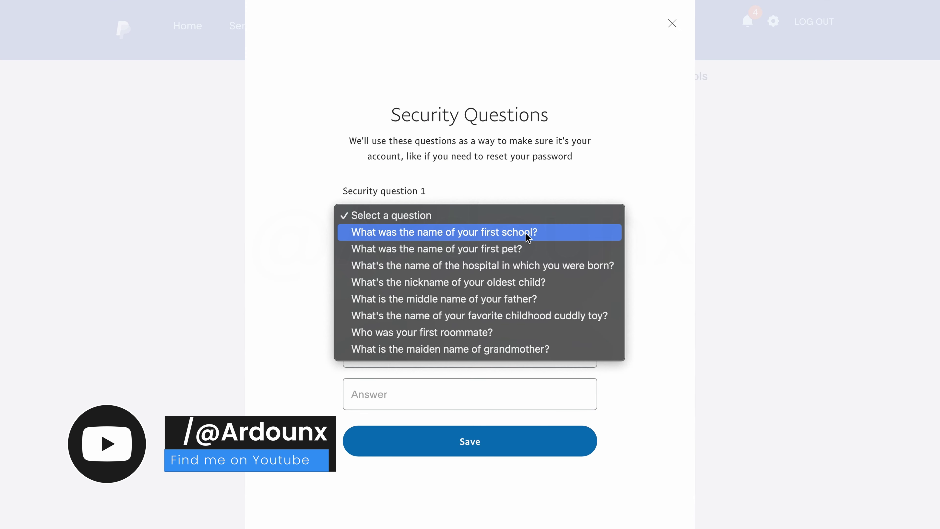
{"action": "left_click", "coordinate": [552, 253]}
{"action": "left_click", "coordinate": [414, 267]}
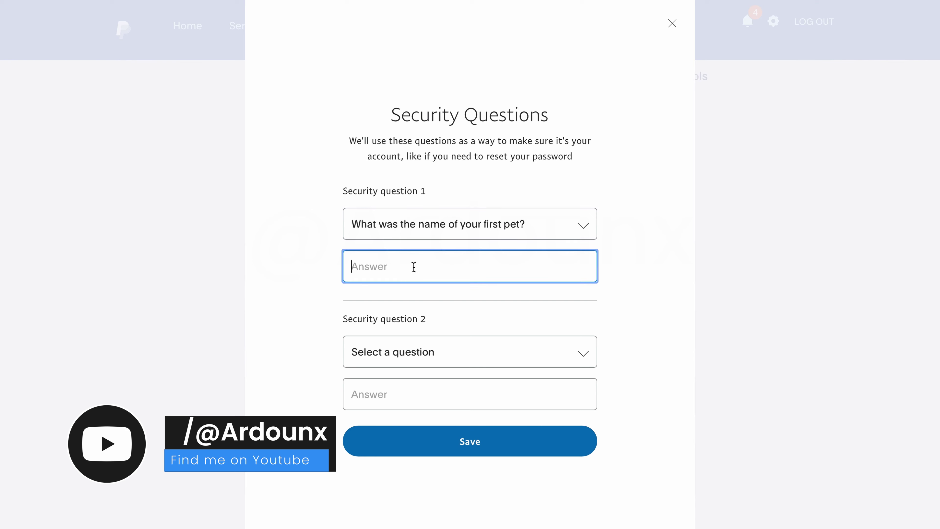
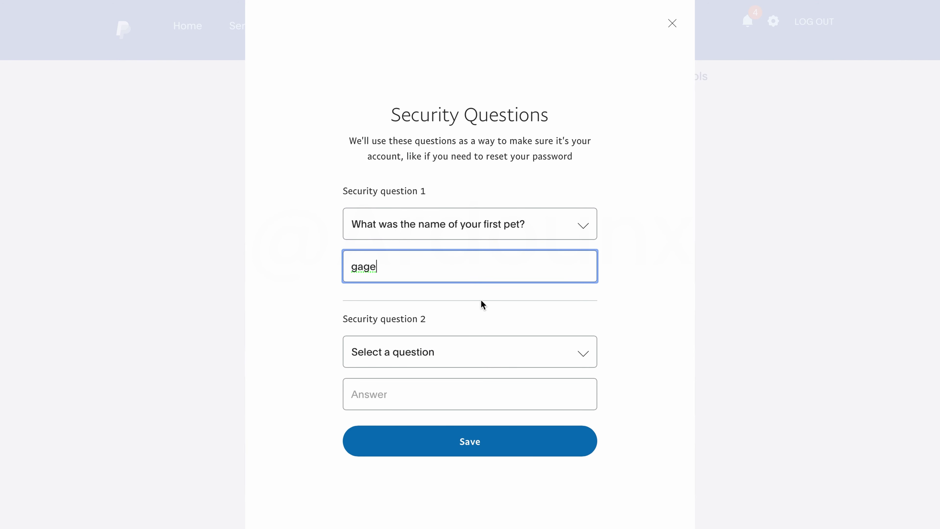
Step: Choose the oldest child's nickname as question 2, enter its answer, and save both
{"action": "left_click", "coordinate": [435, 310]}
{"action": "left_click", "coordinate": [403, 352]}
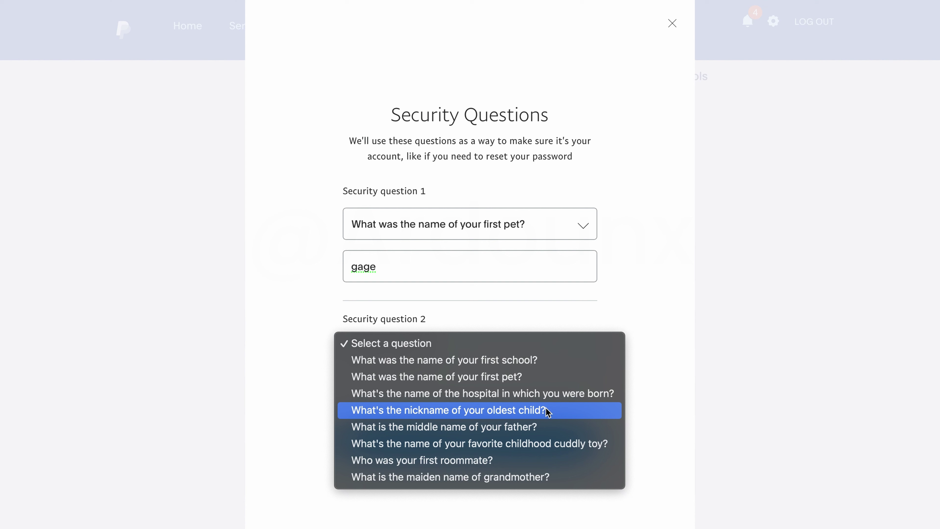
{"action": "left_click", "coordinate": [570, 414]}
{"action": "left_click", "coordinate": [442, 380]}
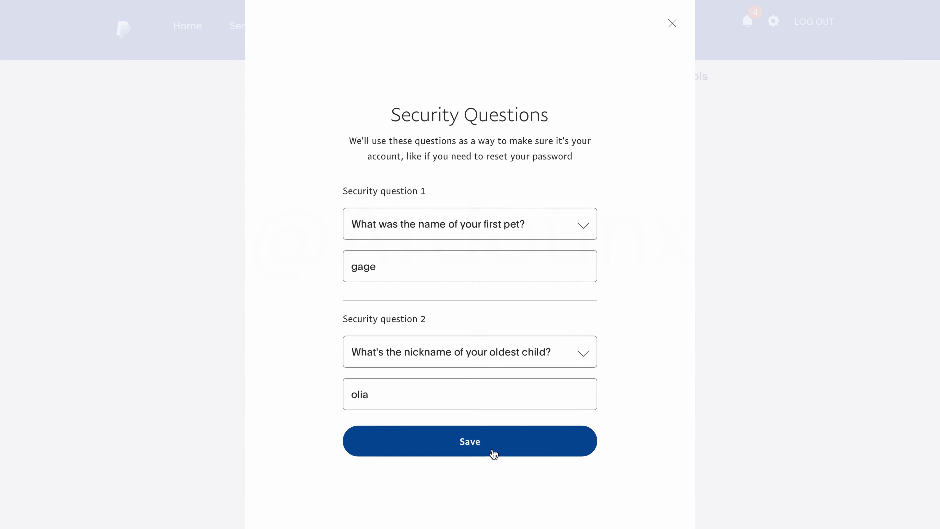
{"action": "left_click", "coordinate": [468, 448]}
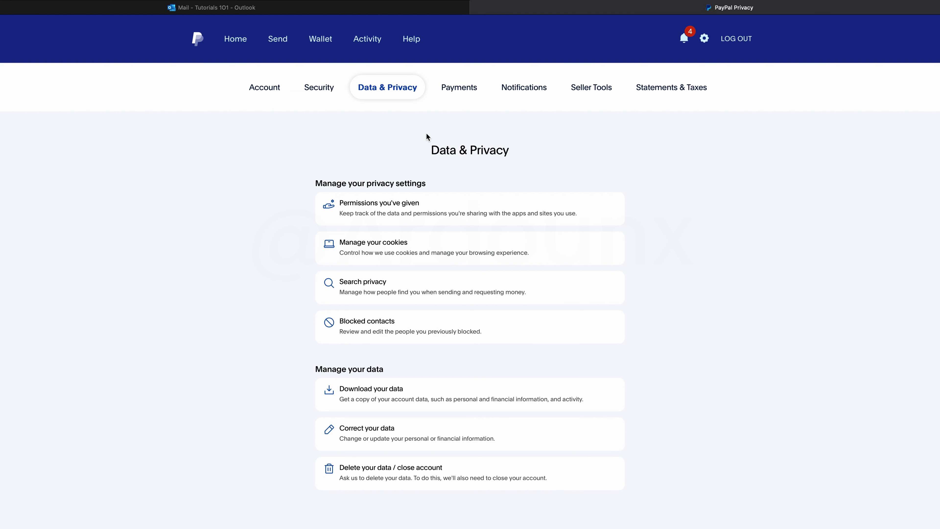
{"action": "left_click", "coordinate": [404, 206]}
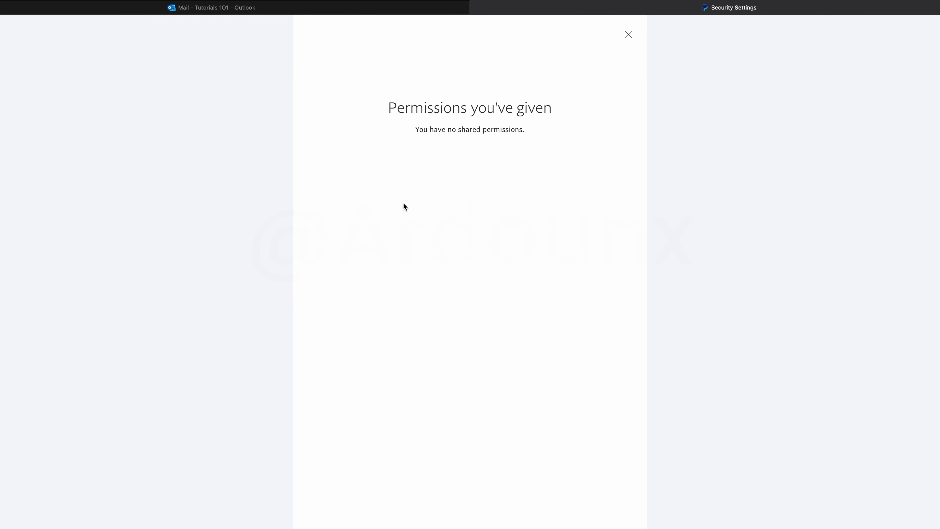
{"action": "left_click", "coordinate": [628, 35]}
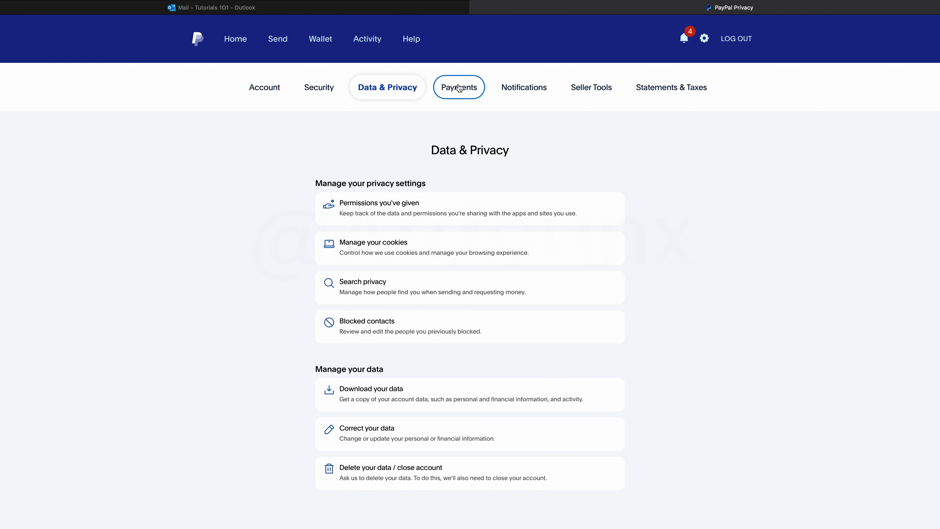
Step: In Payments settings, choose PayPal balance as the preferred funding source, then view Activity
{"action": "left_click", "coordinate": [459, 88]}
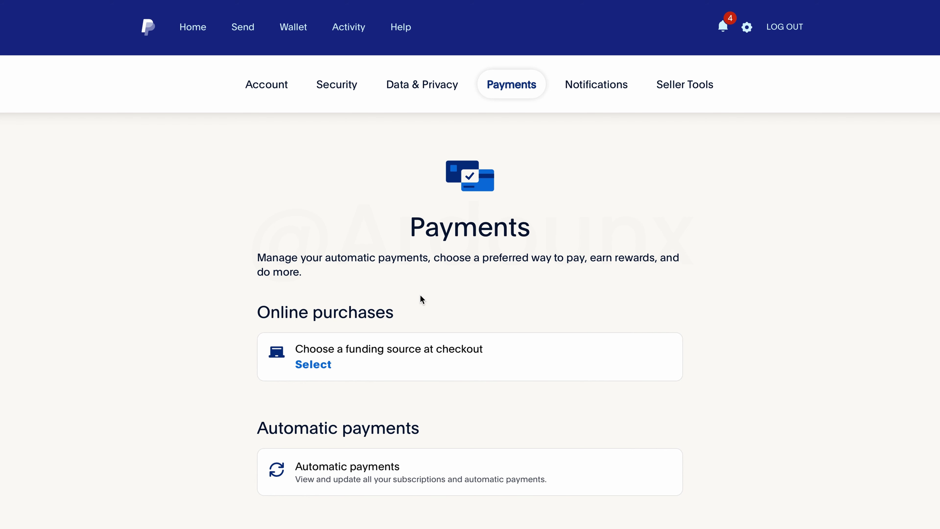
{"action": "left_click", "coordinate": [441, 346]}
{"action": "left_click", "coordinate": [445, 217]}
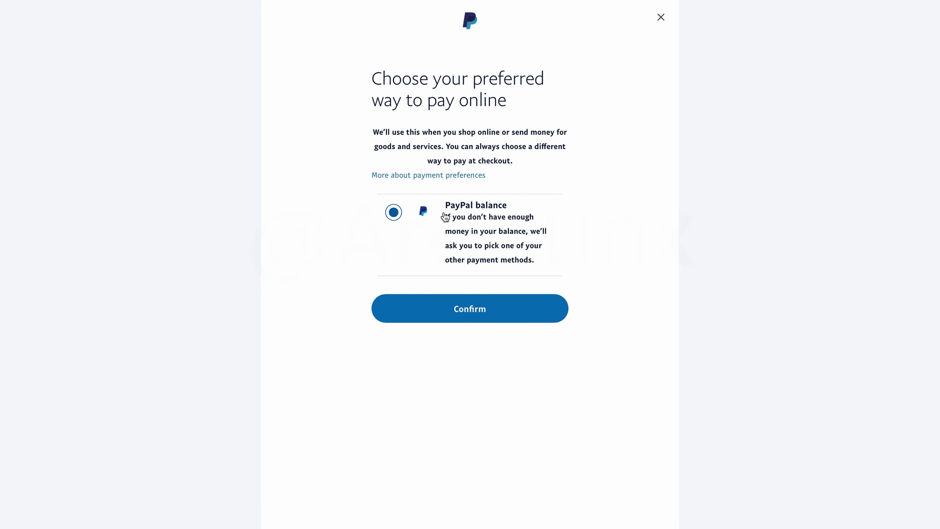
{"action": "left_click", "coordinate": [498, 311]}
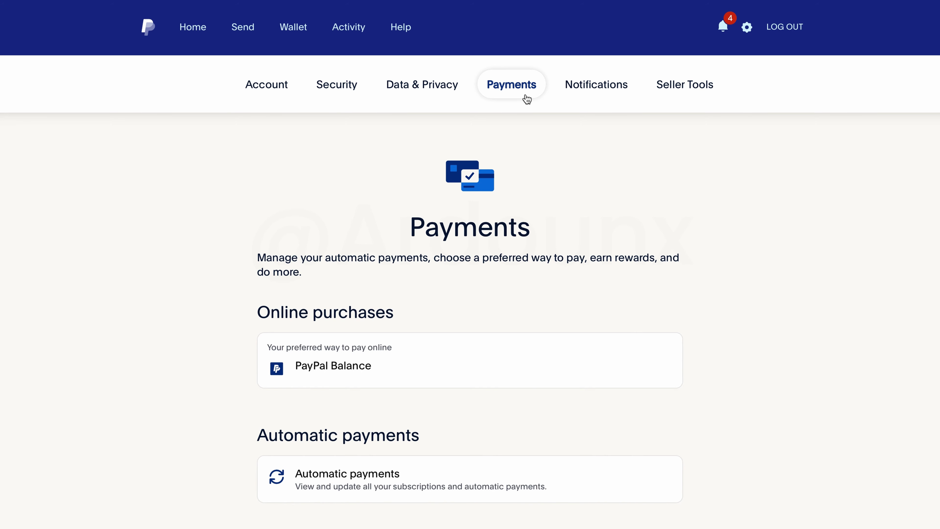
{"action": "left_click", "coordinate": [357, 26]}
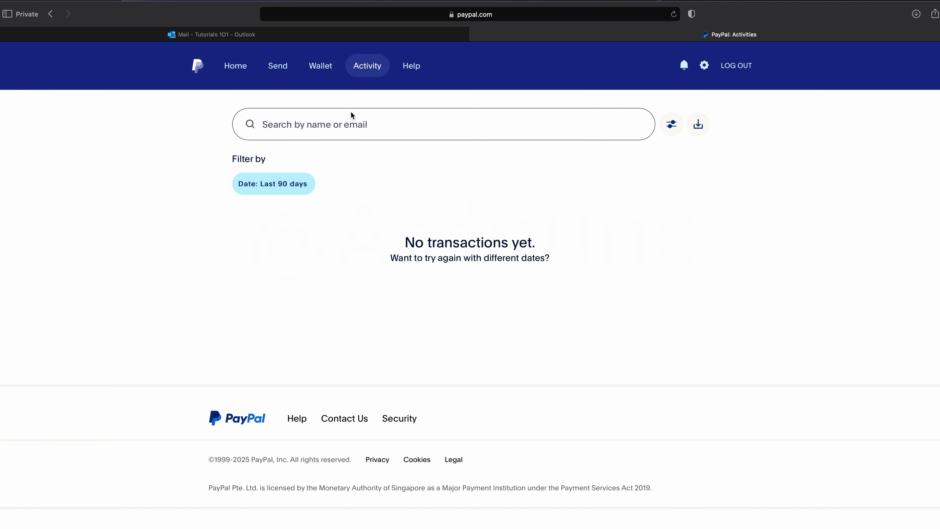
Step: Browse the Send and Request pages, then open the Wallet's Link a card form
{"action": "left_click", "coordinate": [287, 69]}
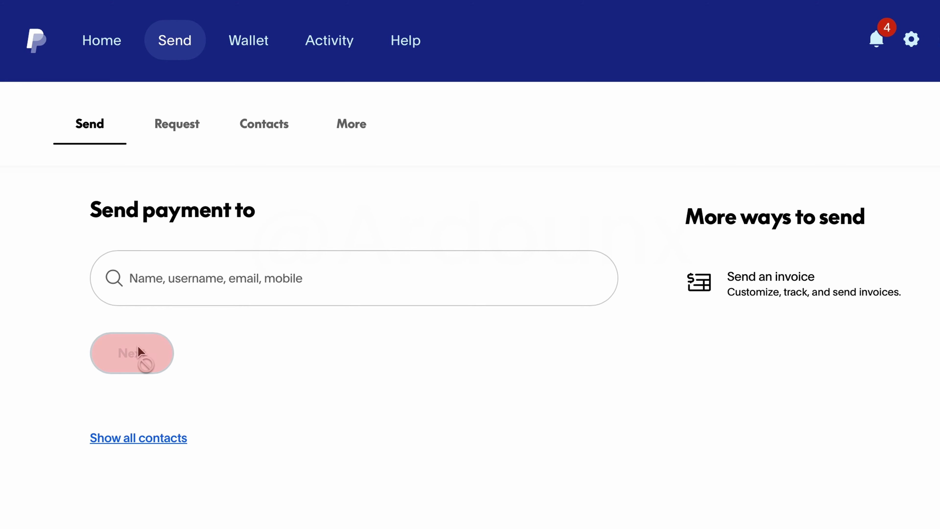
{"action": "left_click", "coordinate": [173, 137]}
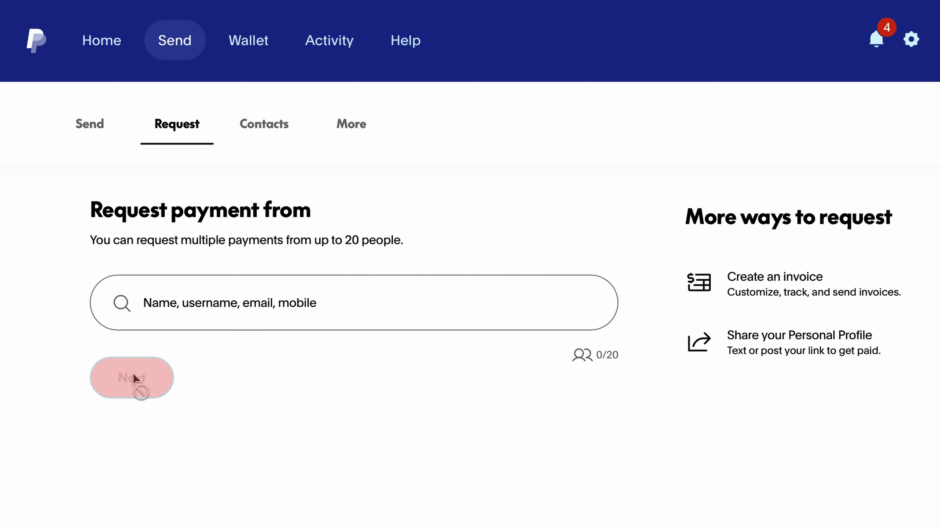
{"action": "left_click", "coordinate": [250, 35]}
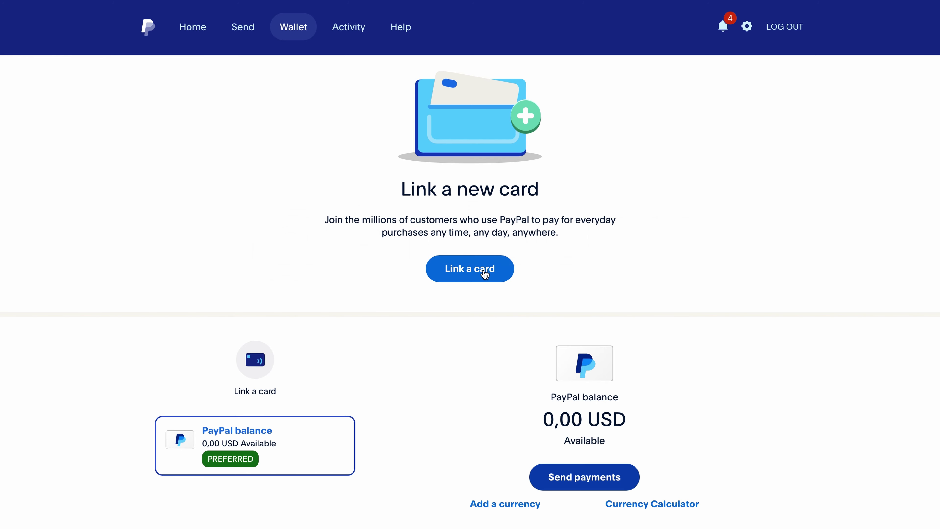
{"action": "left_click", "coordinate": [484, 272]}
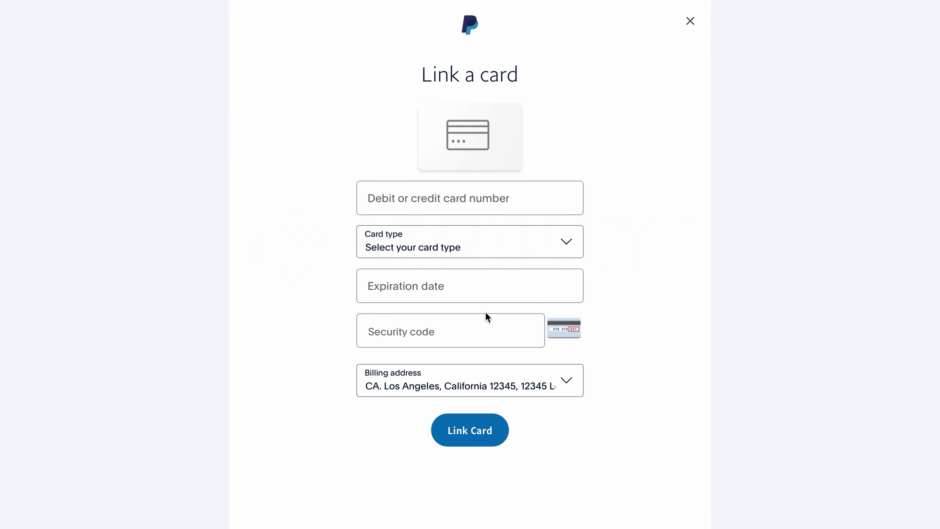
Step: Fill in the pasted card number, Visa card type, 12/2032 expiry and security code
{"action": "left_click", "coordinate": [456, 200]}
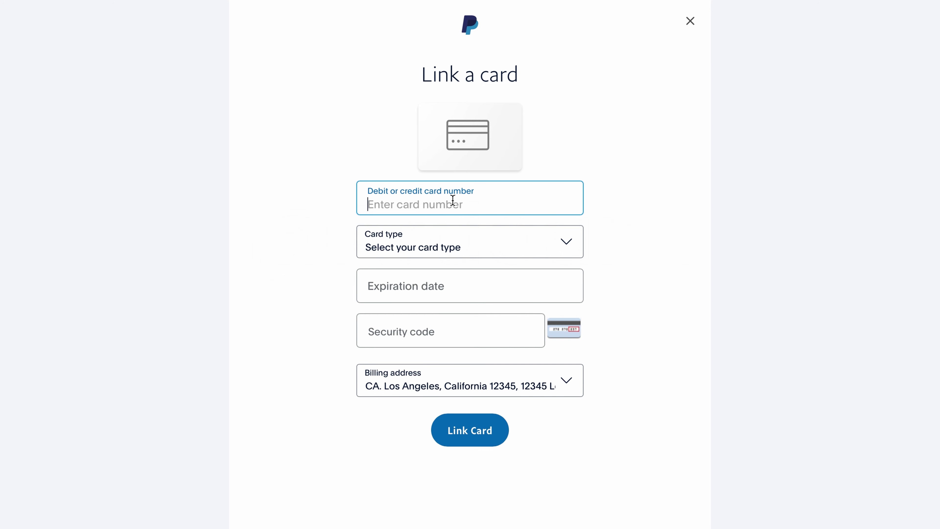
{"action": "key", "text": "ctrl+v"}
{"action": "left_click", "coordinate": [546, 156]}
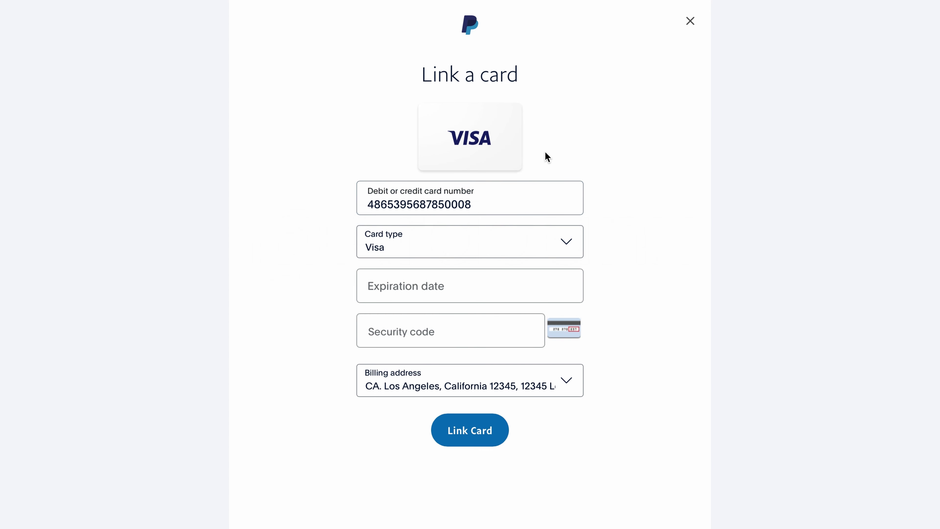
{"action": "left_click", "coordinate": [462, 239]}
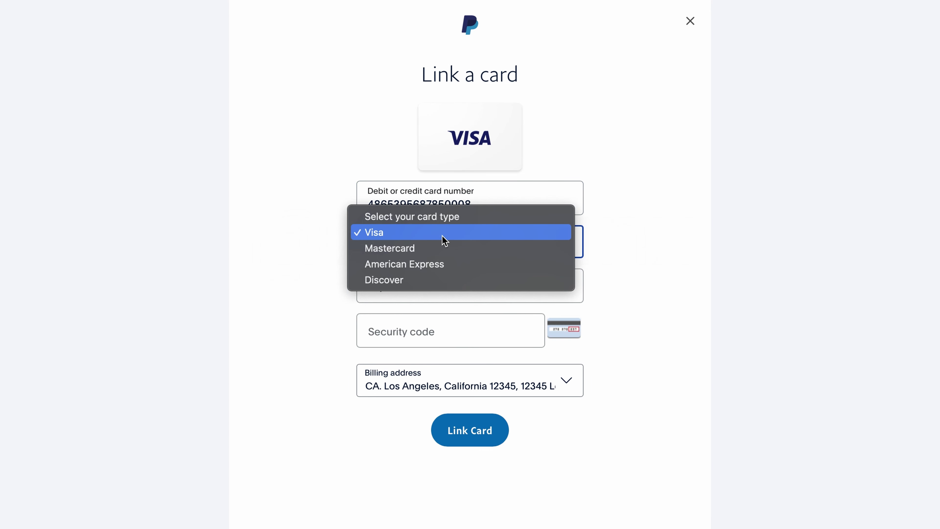
{"action": "left_click", "coordinate": [617, 272]}
{"action": "left_click", "coordinate": [467, 281]}
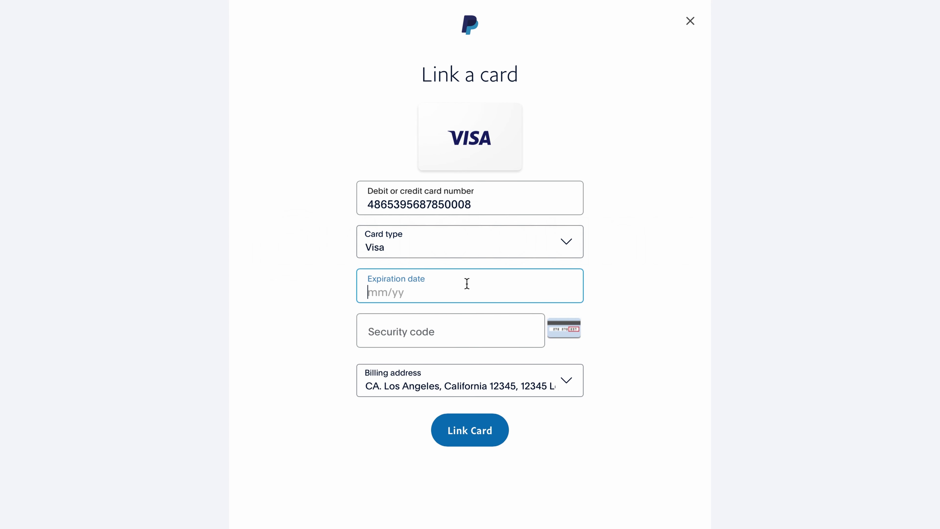
{"action": "type", "text": "12/2032"}
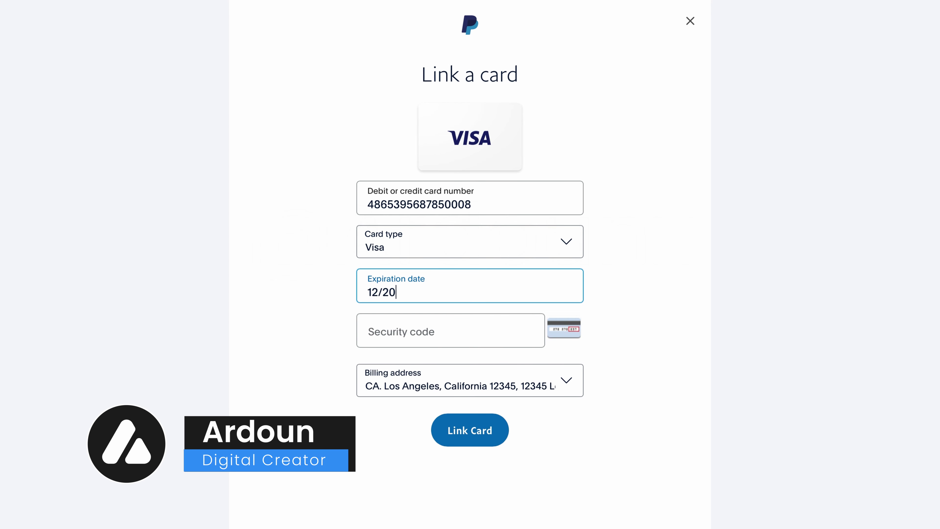
{"action": "left_click", "coordinate": [407, 330]}
{"action": "type", "text": "••"}
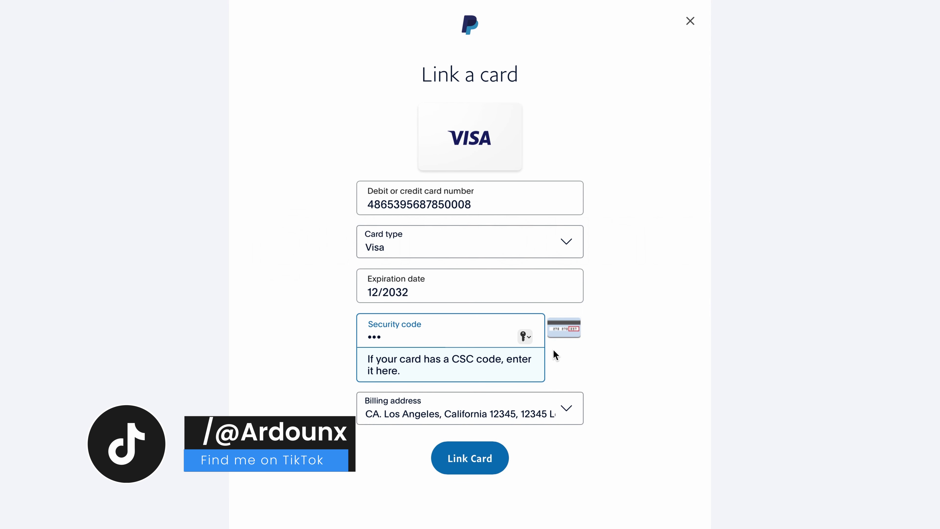
{"action": "left_click", "coordinate": [555, 355]}
Step: Keep the saved Los Angeles billing address, link the card, and view the Visa card's details
{"action": "left_click", "coordinate": [555, 371]}
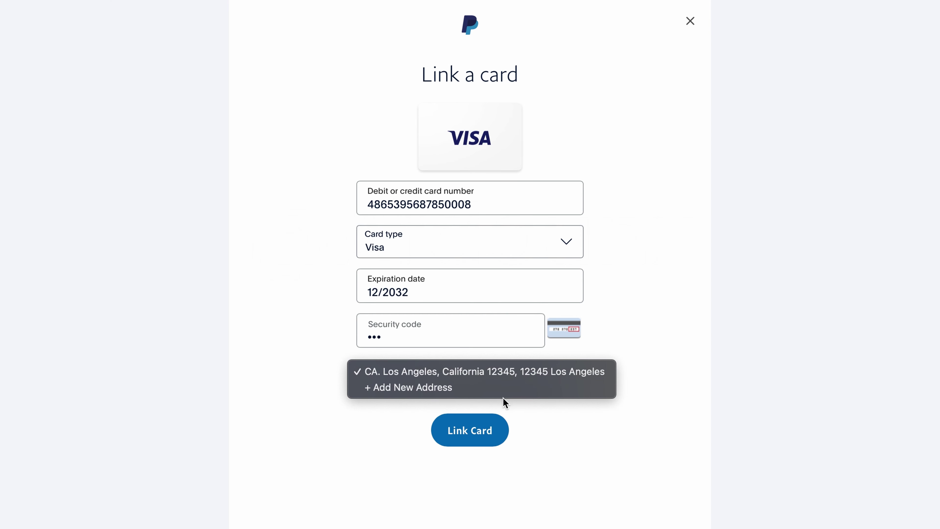
{"action": "left_click", "coordinate": [546, 431]}
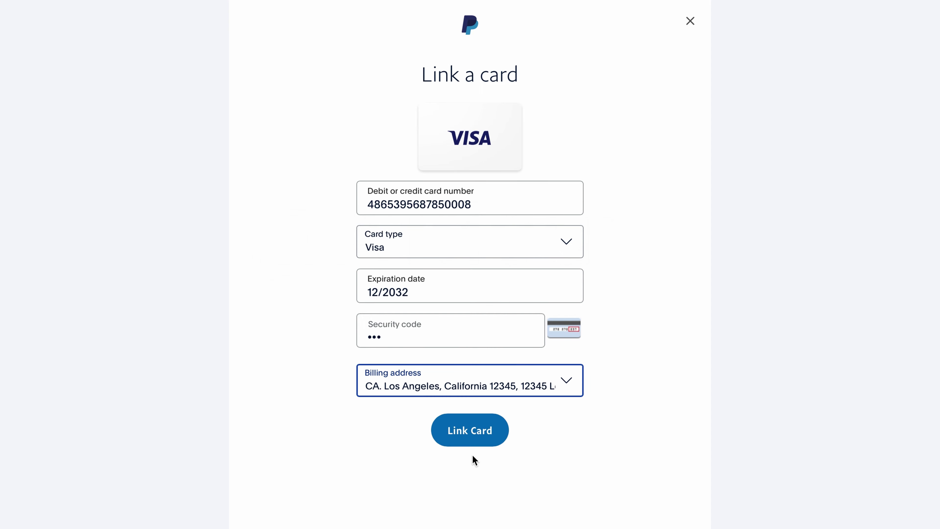
{"action": "left_click", "coordinate": [468, 430]}
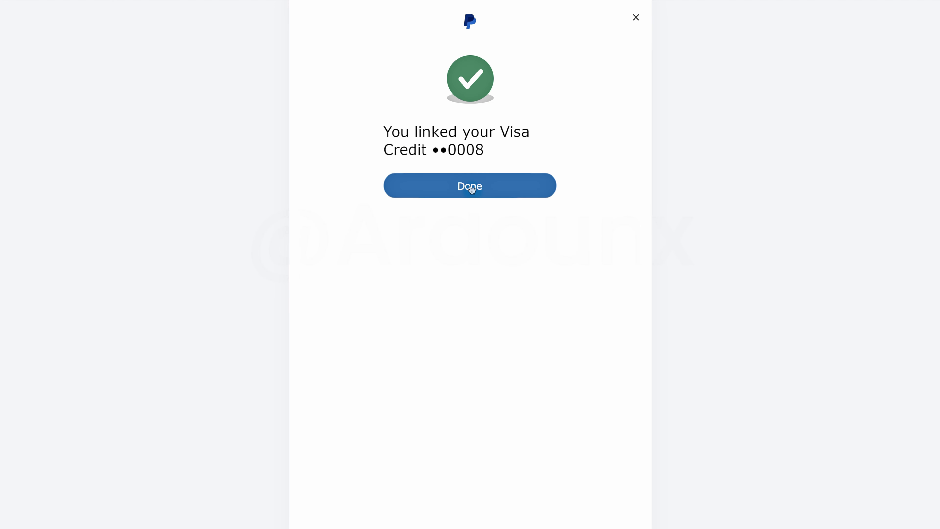
{"action": "left_click", "coordinate": [470, 185]}
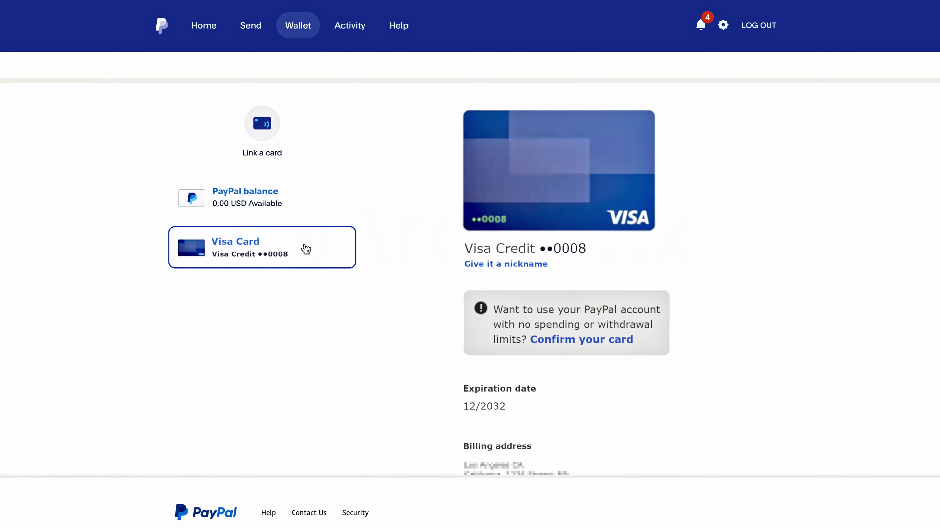
{"action": "left_click", "coordinate": [310, 248]}
Step: Request a confirmation code for the Visa card, triggering the $1.95 charge, and dismiss the notice
{"action": "left_click", "coordinate": [562, 342]}
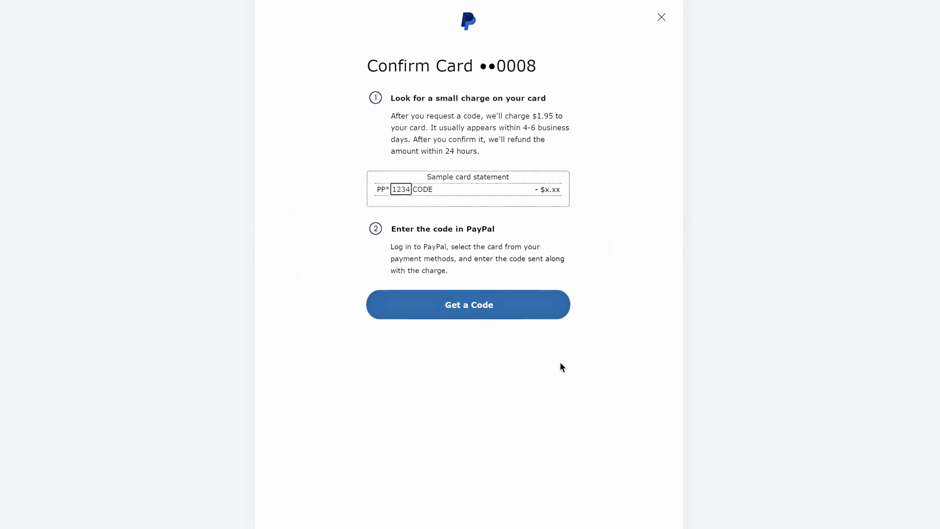
{"action": "left_click", "coordinate": [476, 307]}
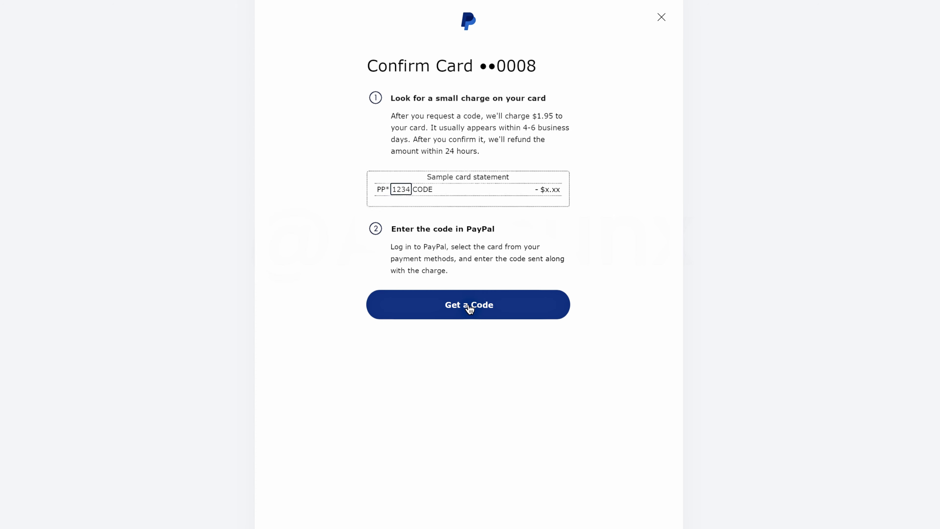
{"action": "left_click", "coordinate": [466, 257]}
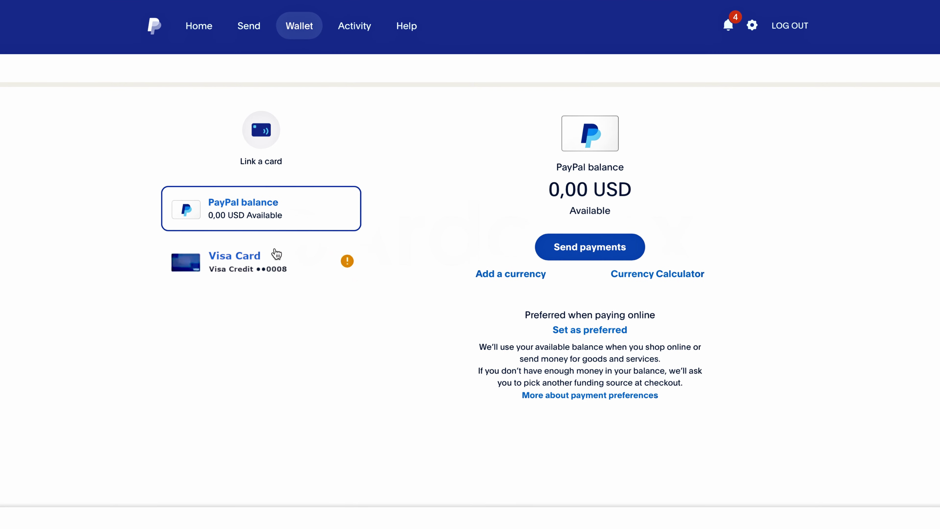
{"action": "left_click", "coordinate": [310, 232]}
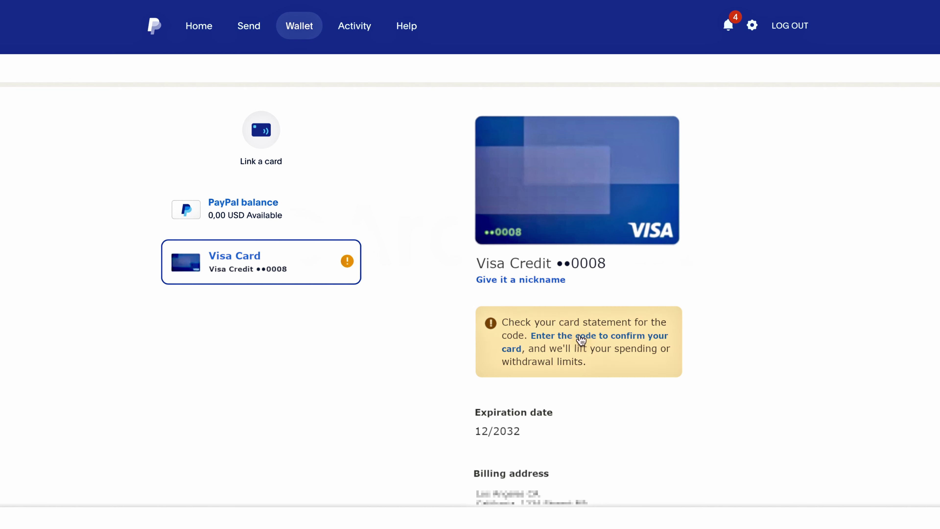
{"action": "left_click", "coordinate": [582, 338]}
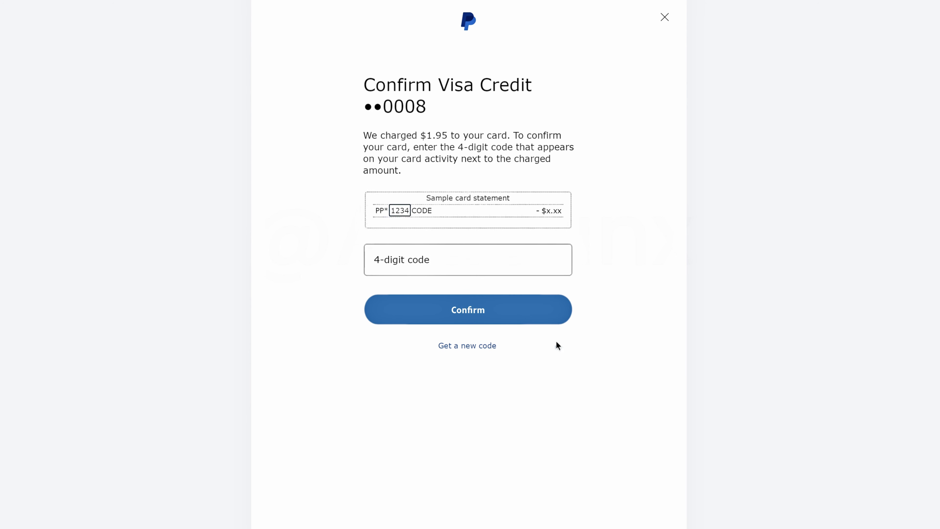
{"action": "left_click", "coordinate": [395, 268]}
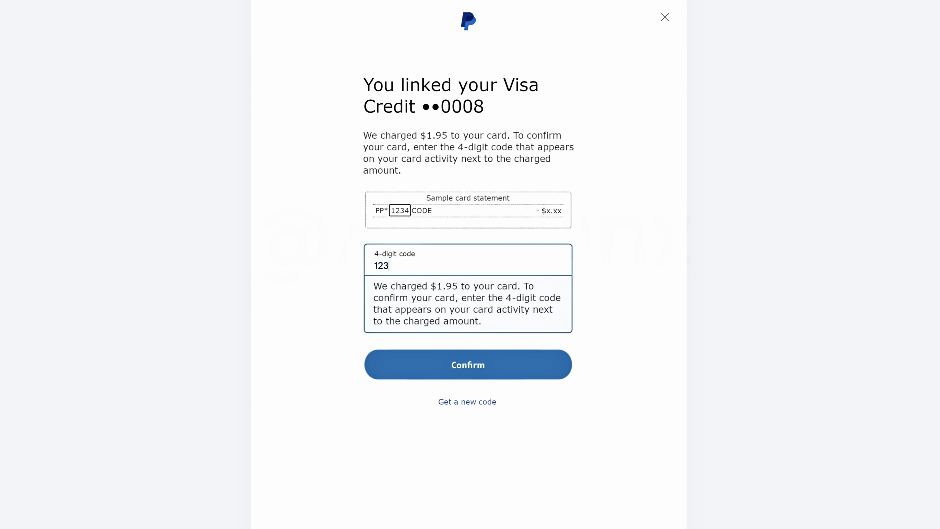
{"action": "left_click", "coordinate": [468, 366]}
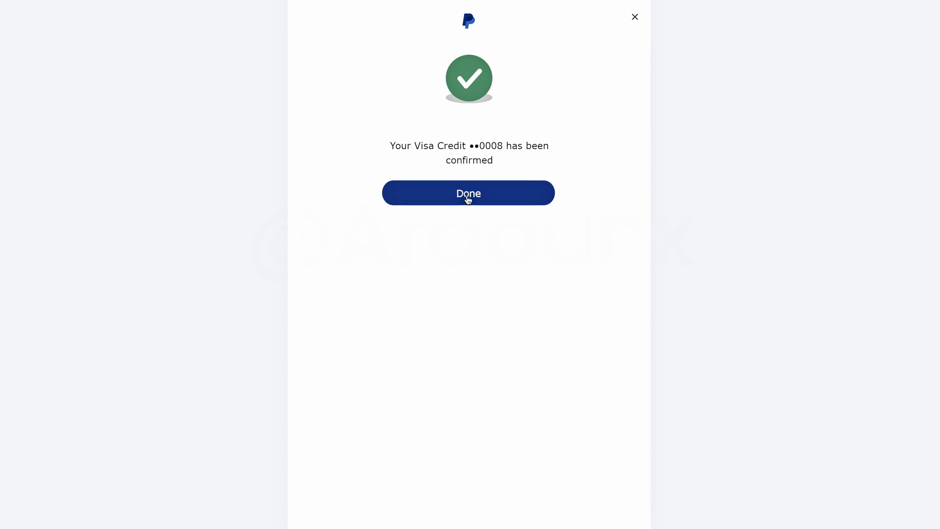
{"action": "left_click", "coordinate": [469, 195]}
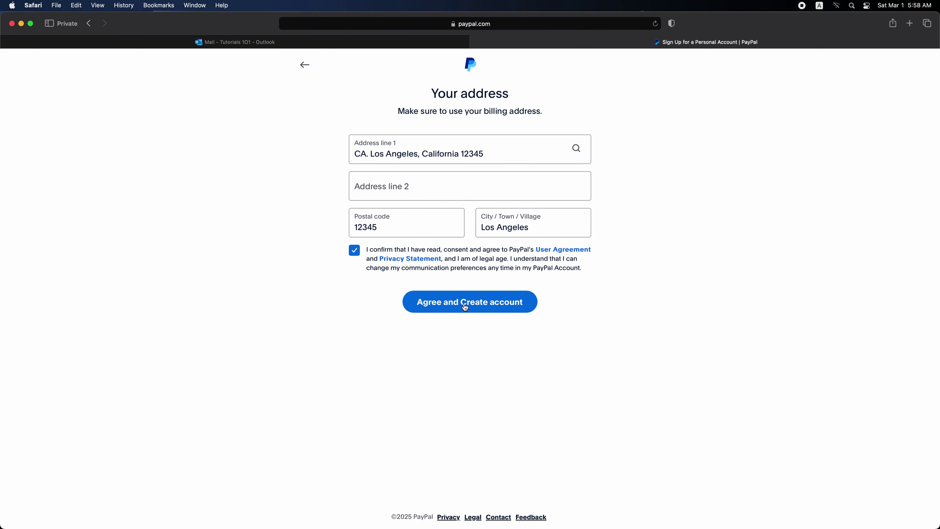
{"action": "left_click", "coordinate": [465, 306]}
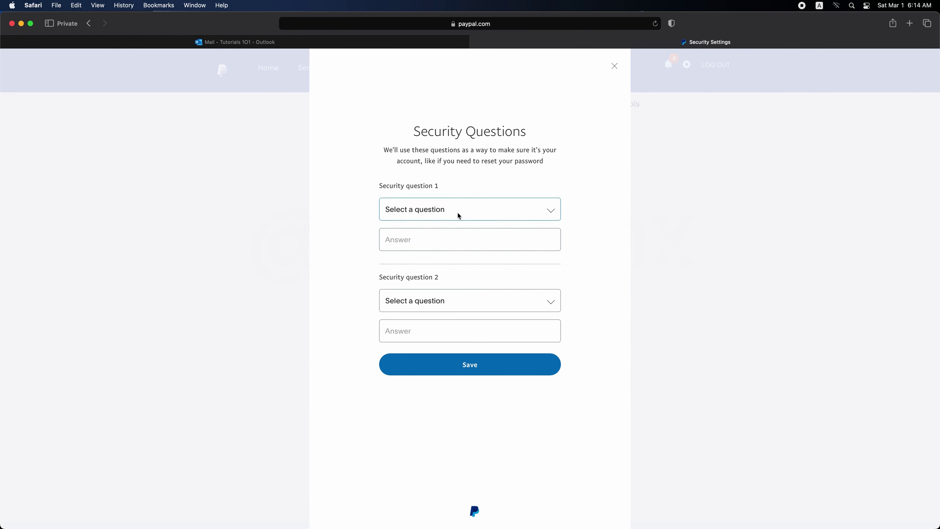
Step: Enter the card's code in the Confirm Visa Credit dialog, submit it and dismiss the confirmation
{"action": "left_click", "coordinate": [457, 213]}
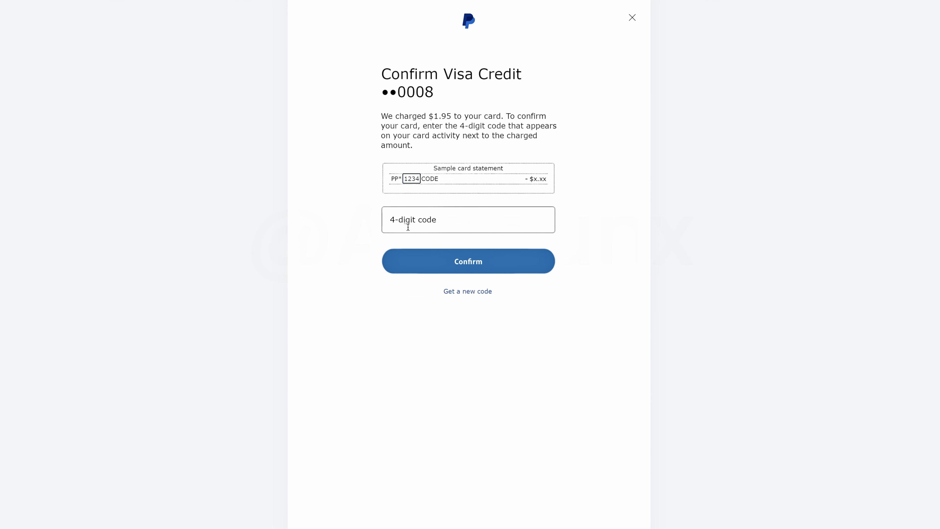
{"action": "left_click", "coordinate": [409, 226]}
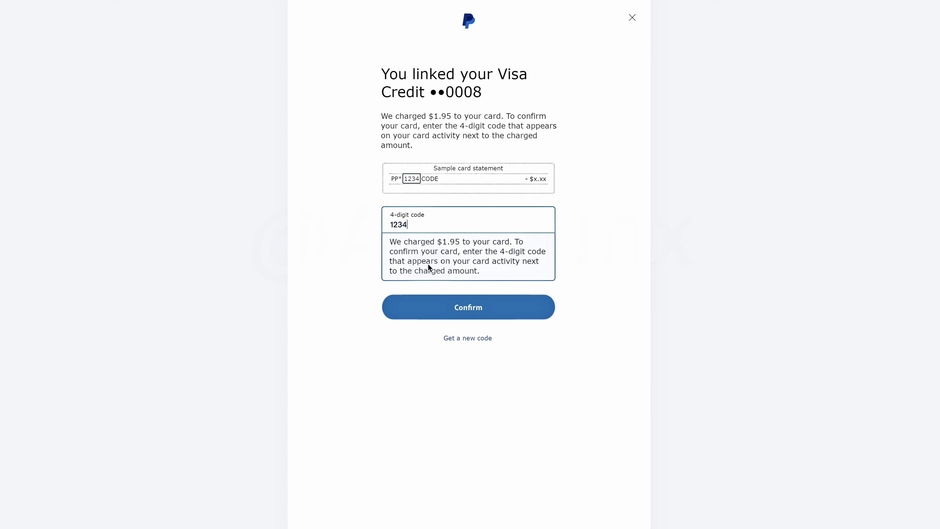
{"action": "left_click", "coordinate": [469, 308]}
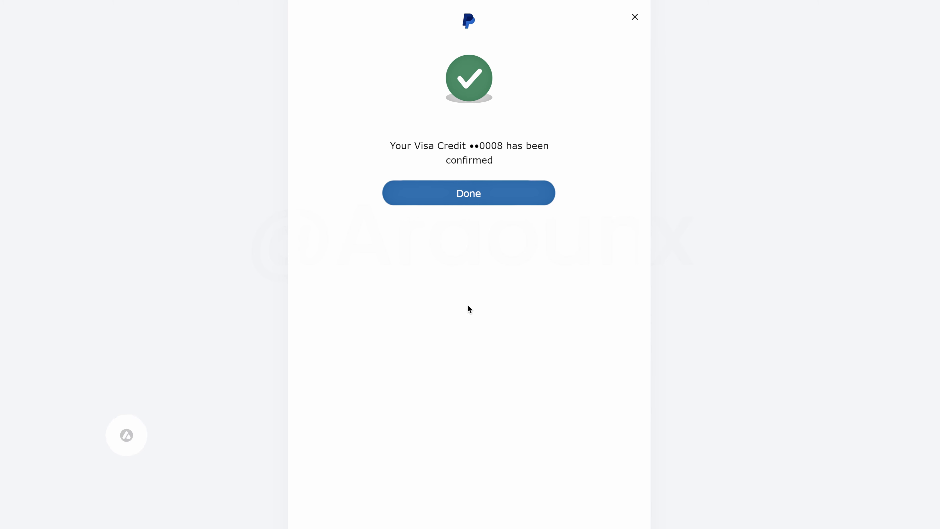
{"action": "left_click", "coordinate": [468, 195]}
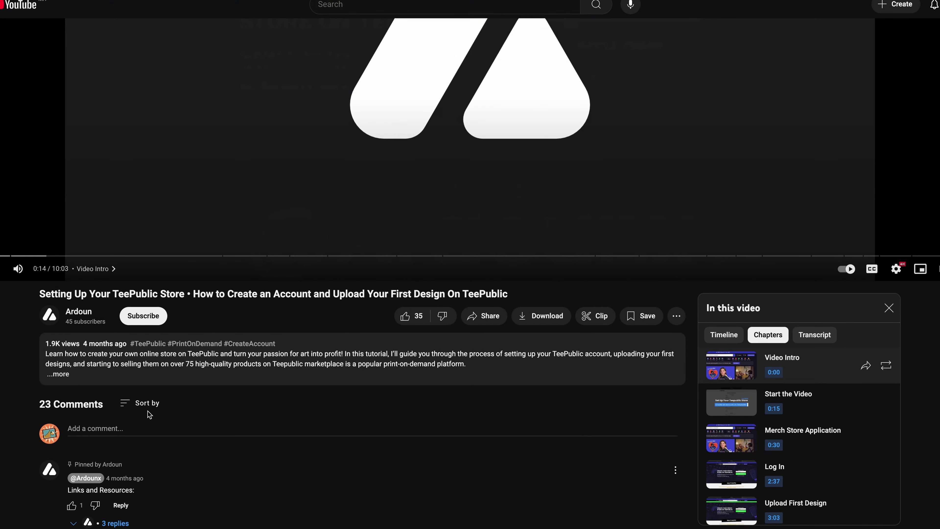
Step: Post the comment 'How I Can.' on the YouTube video
{"action": "left_click", "coordinate": [123, 428]}
{"action": "type", "text": "How I"}
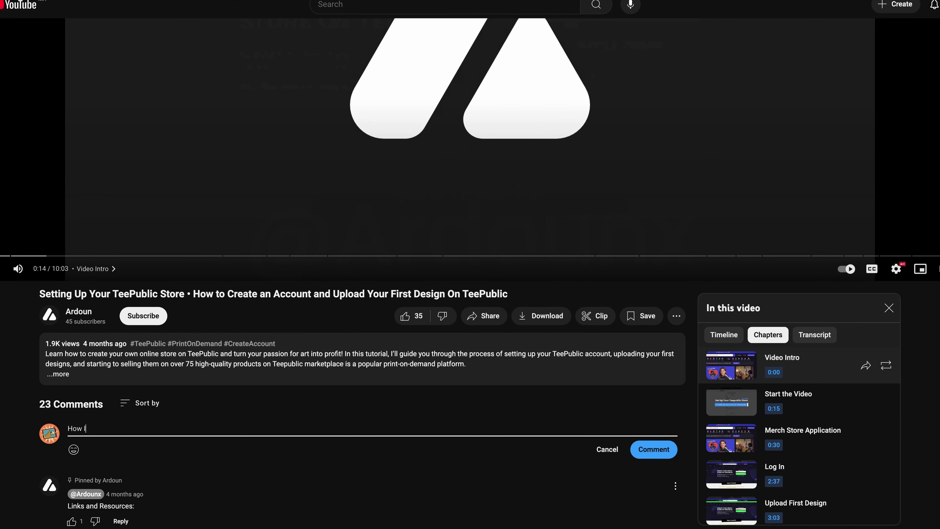
{"action": "type", "text": " Can..."}
{"action": "left_click", "coordinate": [653, 449]}
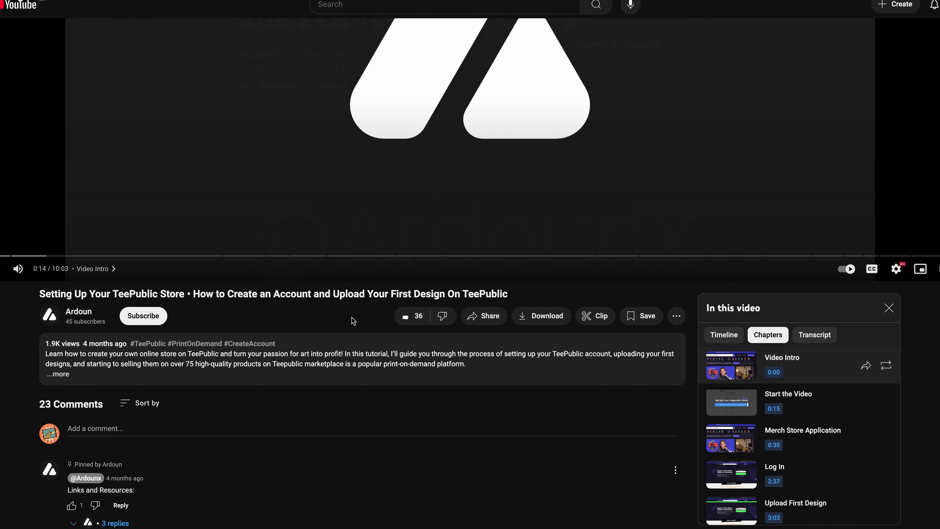
Step: Subscribe to the channel with All notifications, then log in to PayPal to confirm the email
{"action": "left_click", "coordinate": [152, 318]}
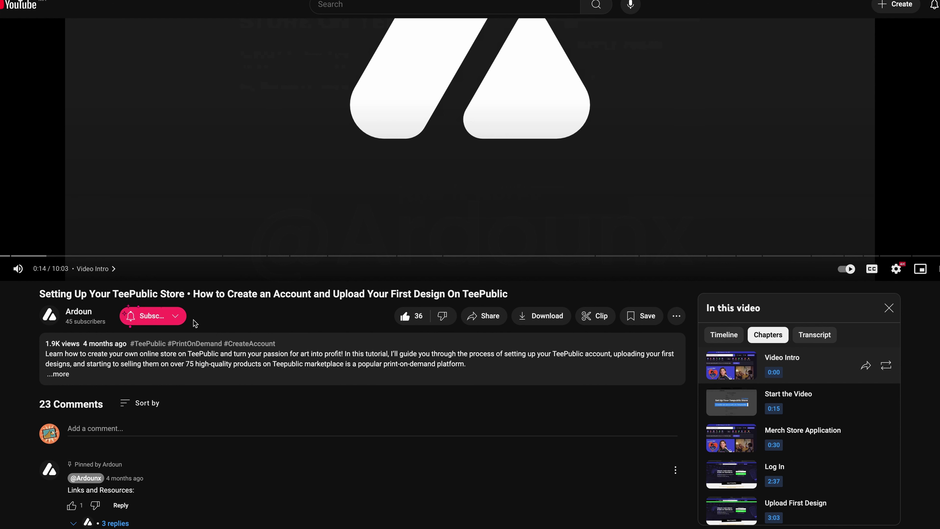
{"action": "left_click", "coordinate": [184, 316]}
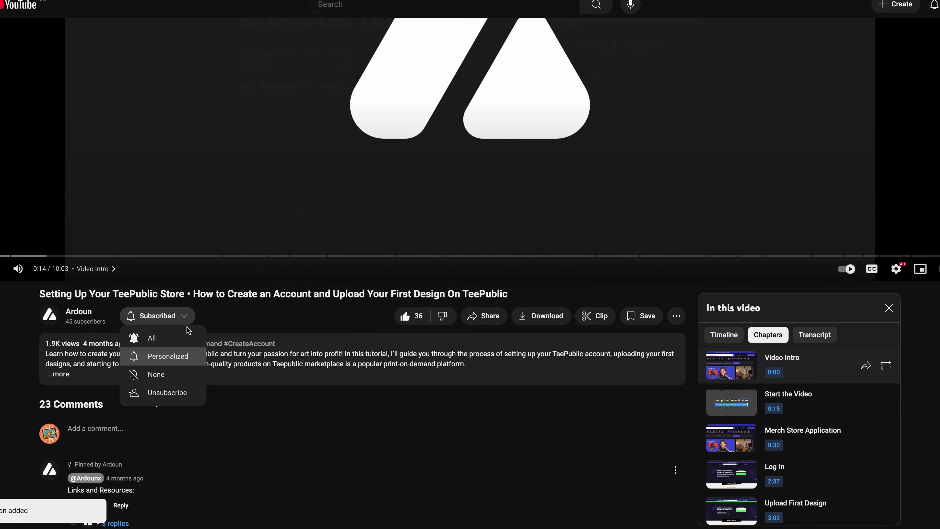
{"action": "left_click", "coordinate": [187, 336]}
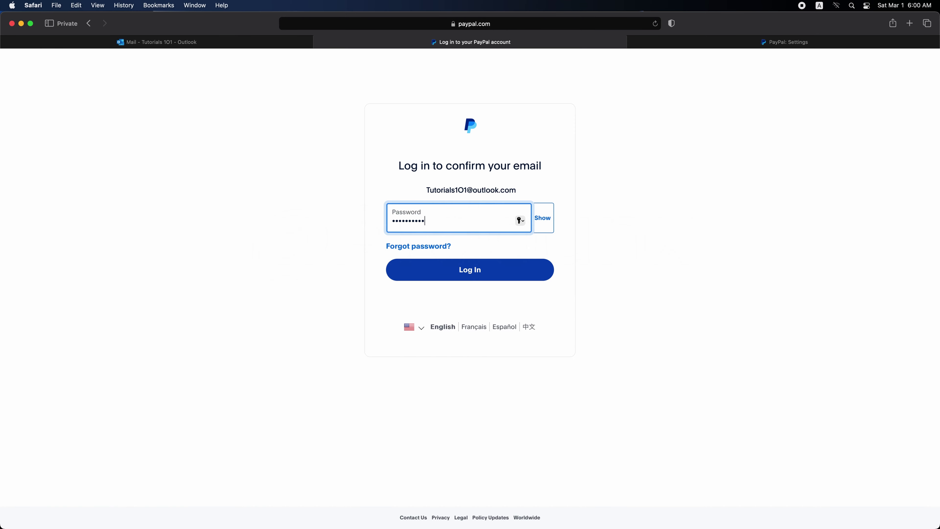
{"action": "left_click", "coordinate": [504, 273]}
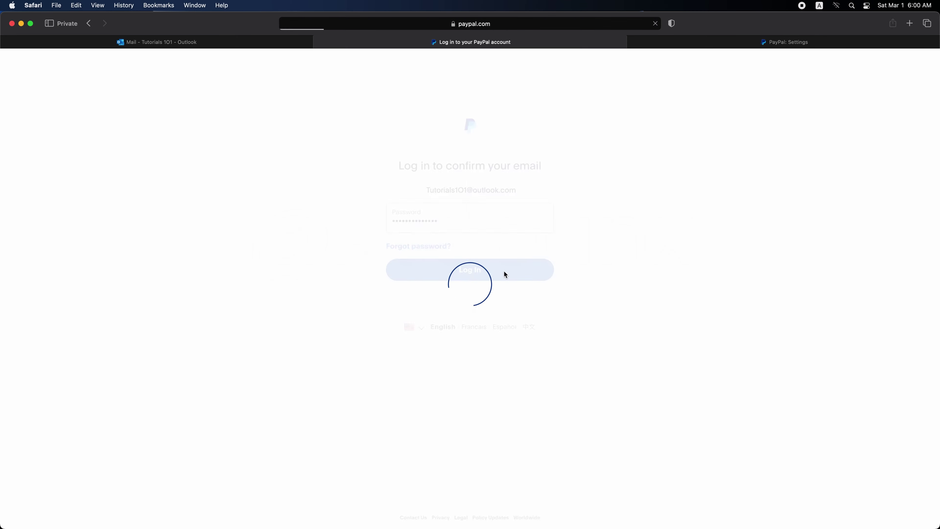